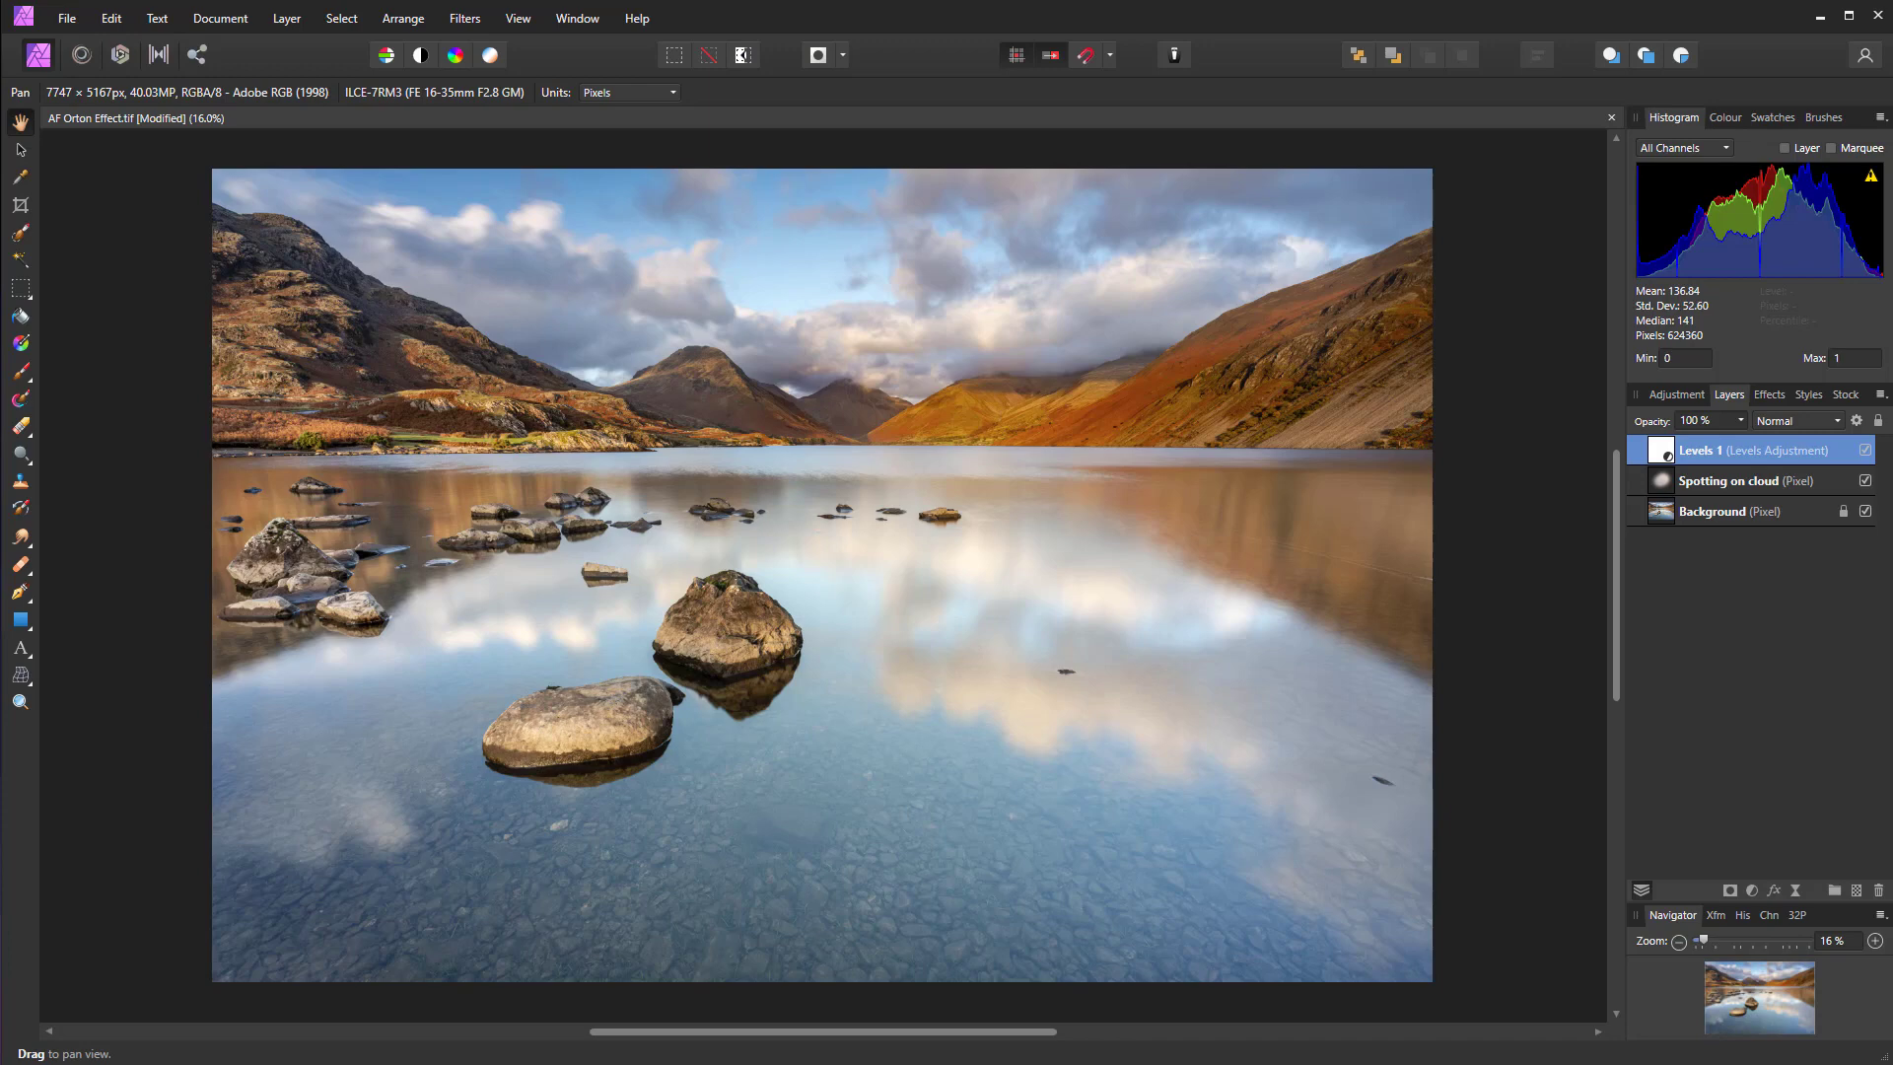
Step: Merge all visible layers into a new top pixel layer and duplicate that merged layer
key(ctrl+shift+alt+e)
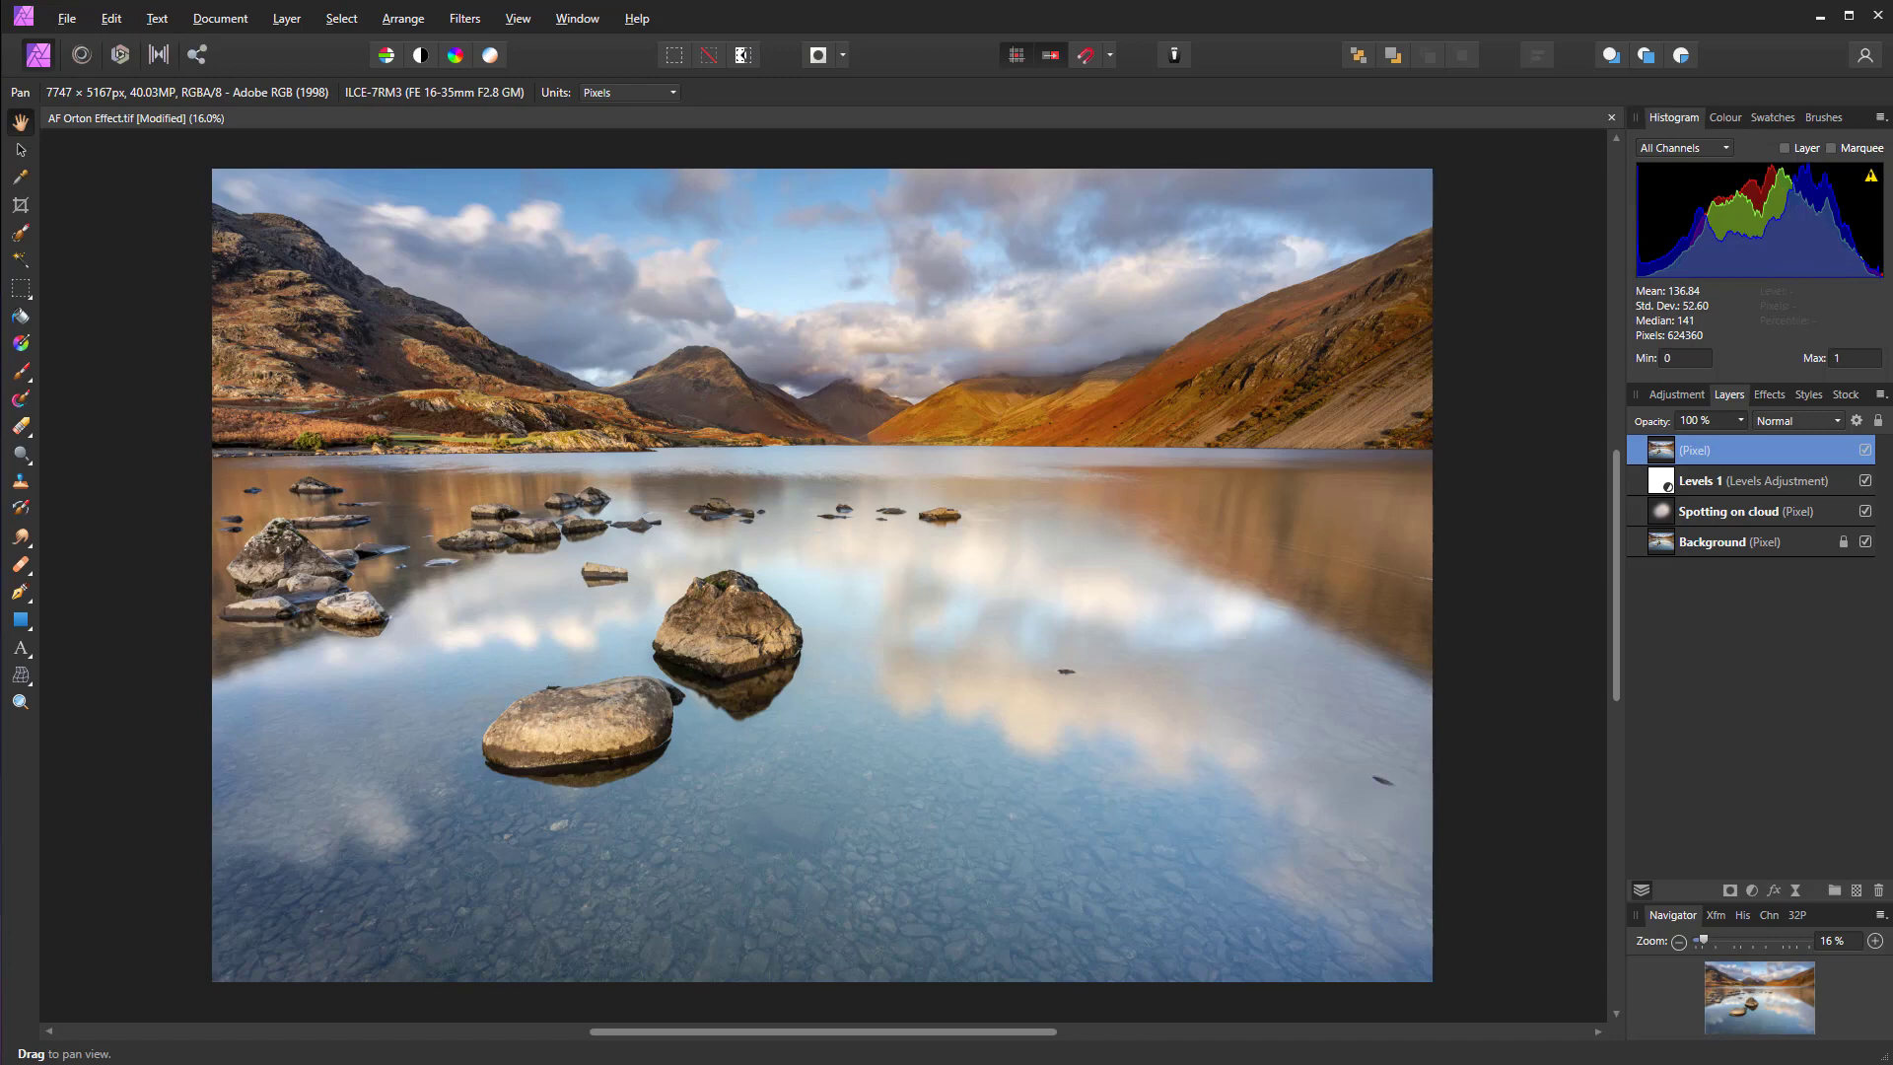
key(ctrl+j)
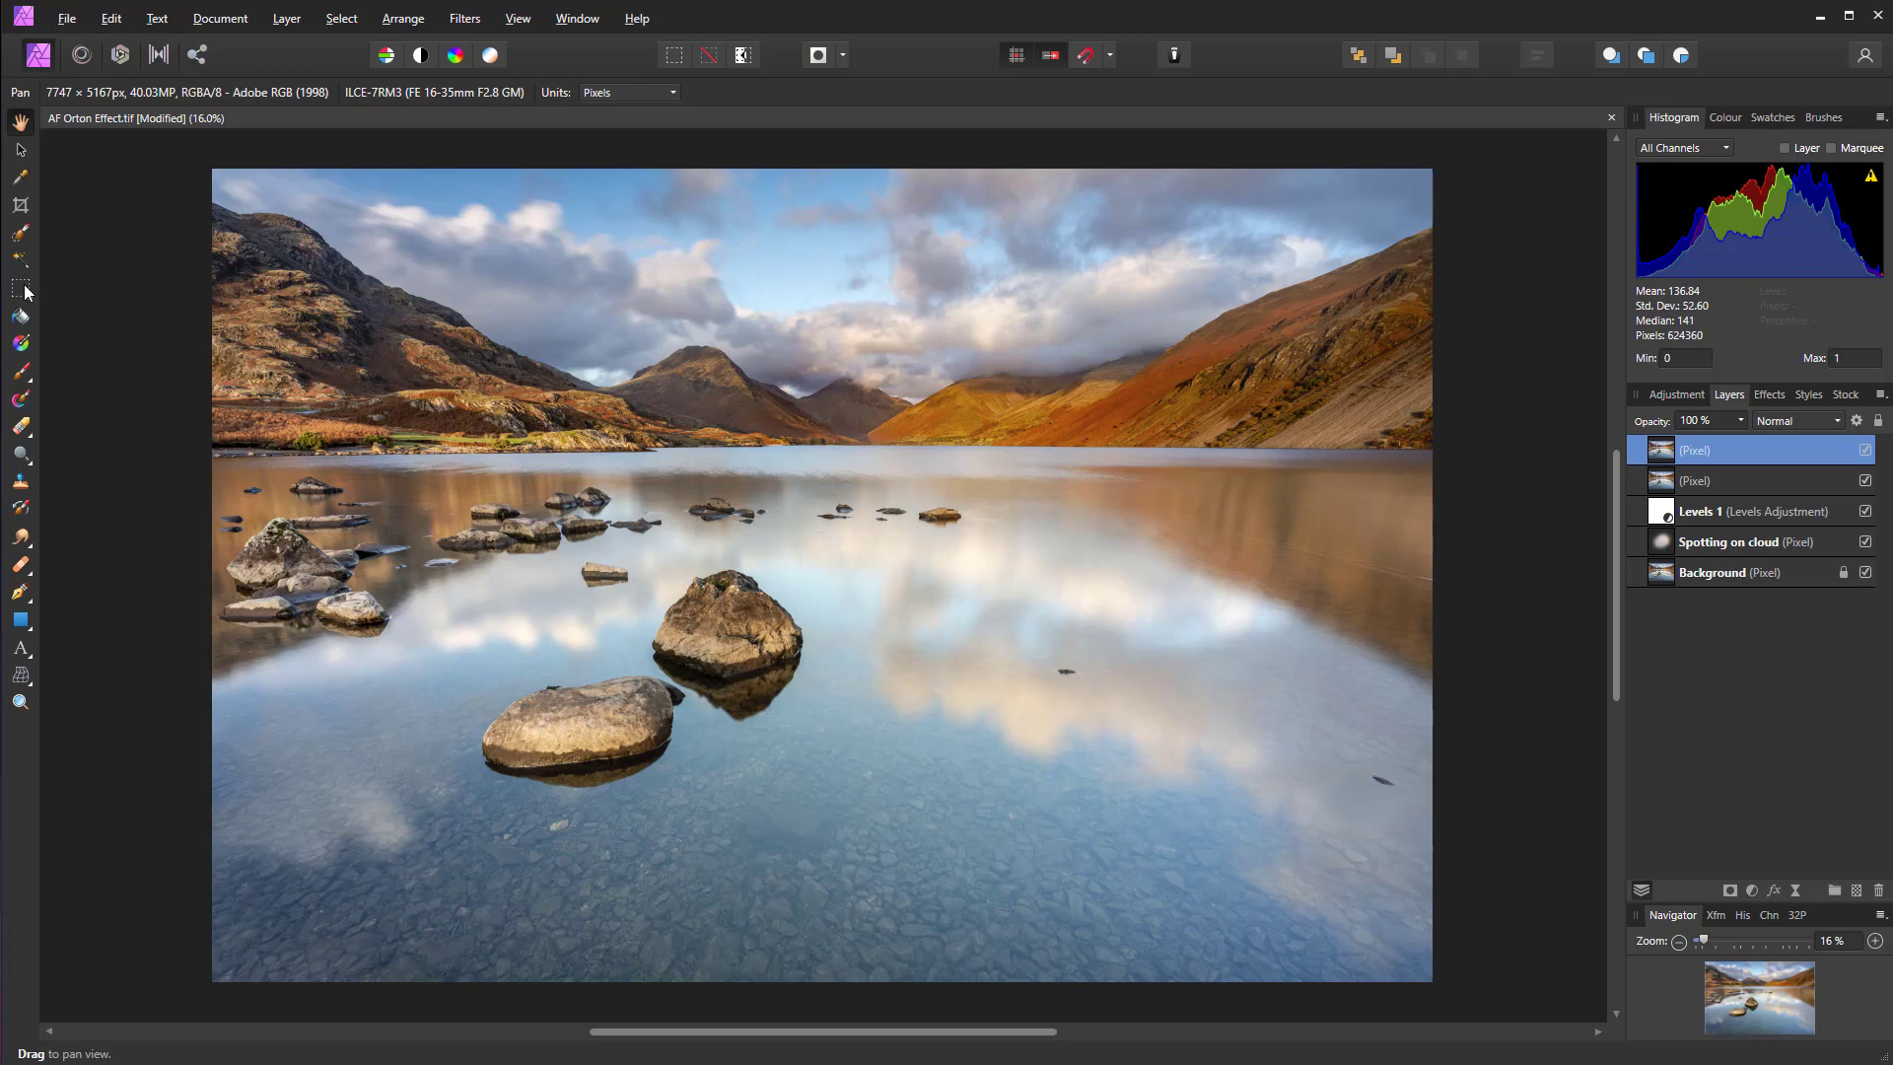
Step: Apply a 25 px Gaussian Blur to the top merged pixel layer
click(468, 22)
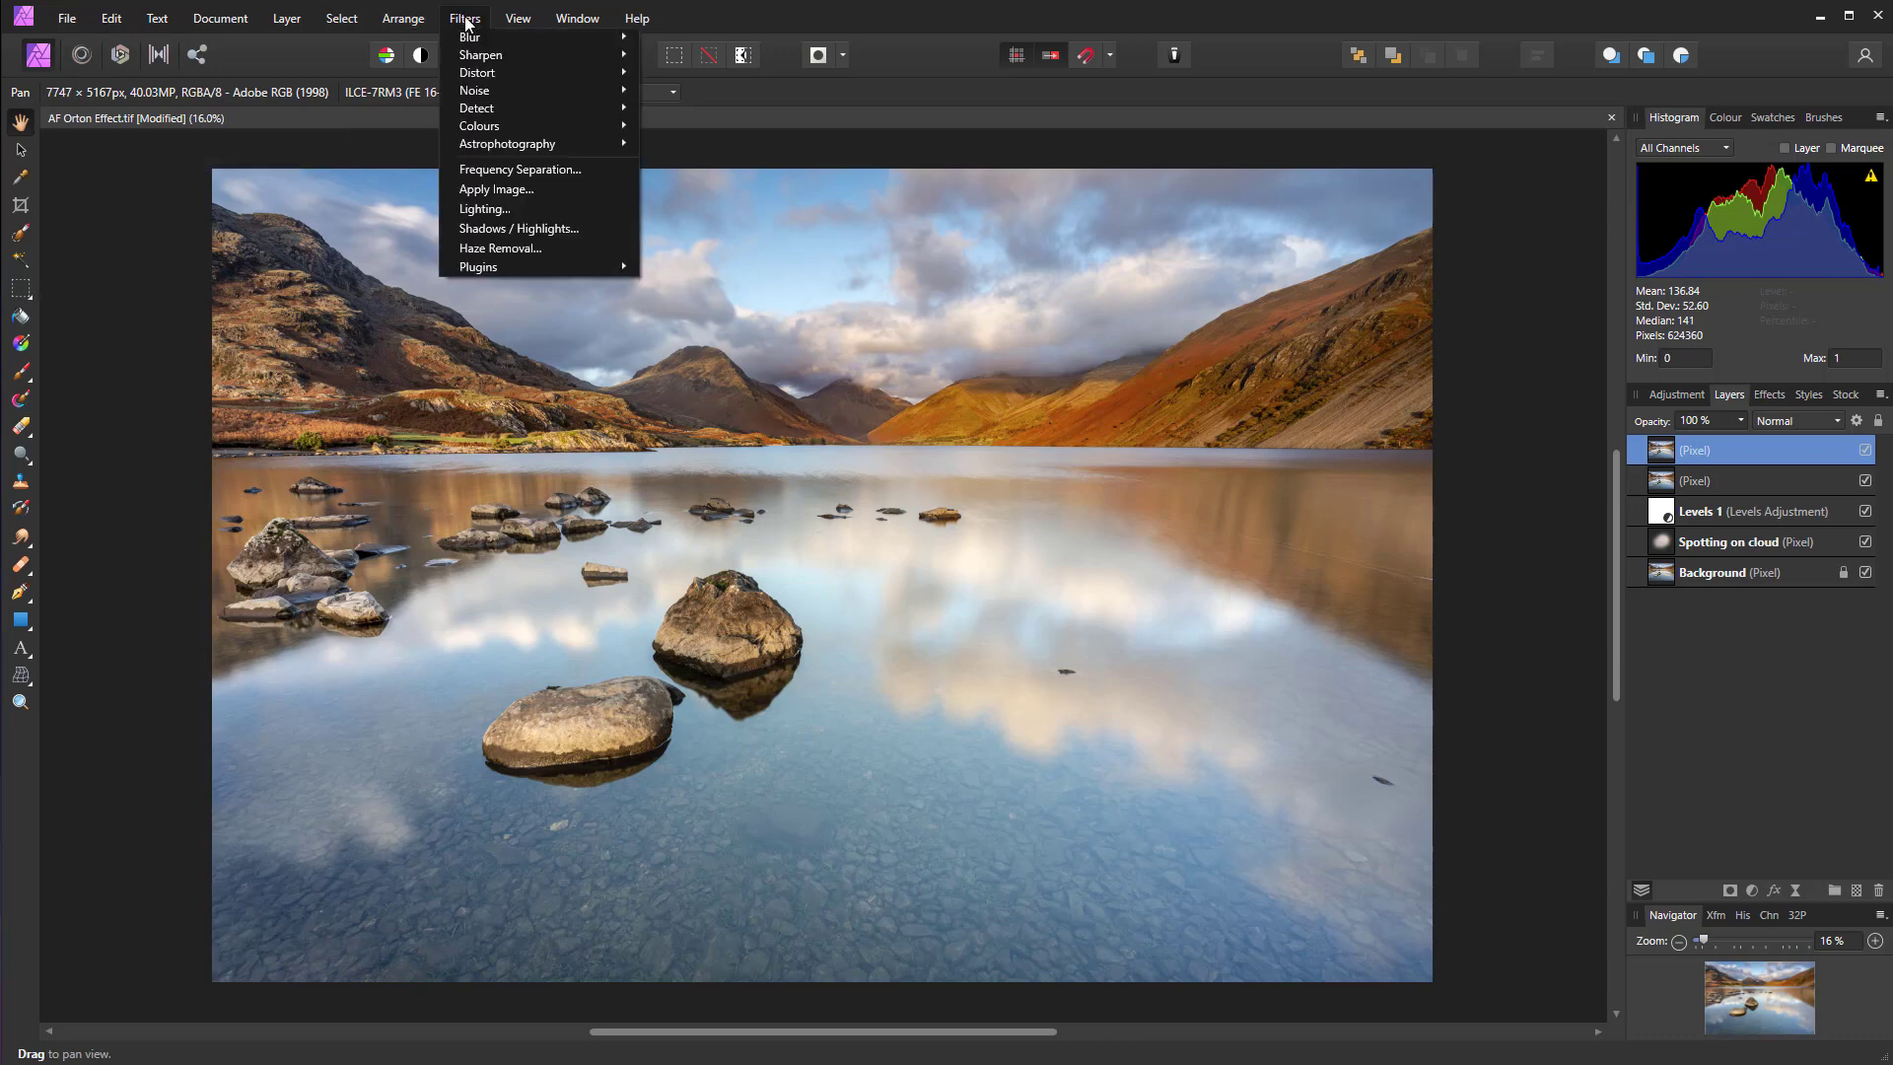
mouse_move(484, 39)
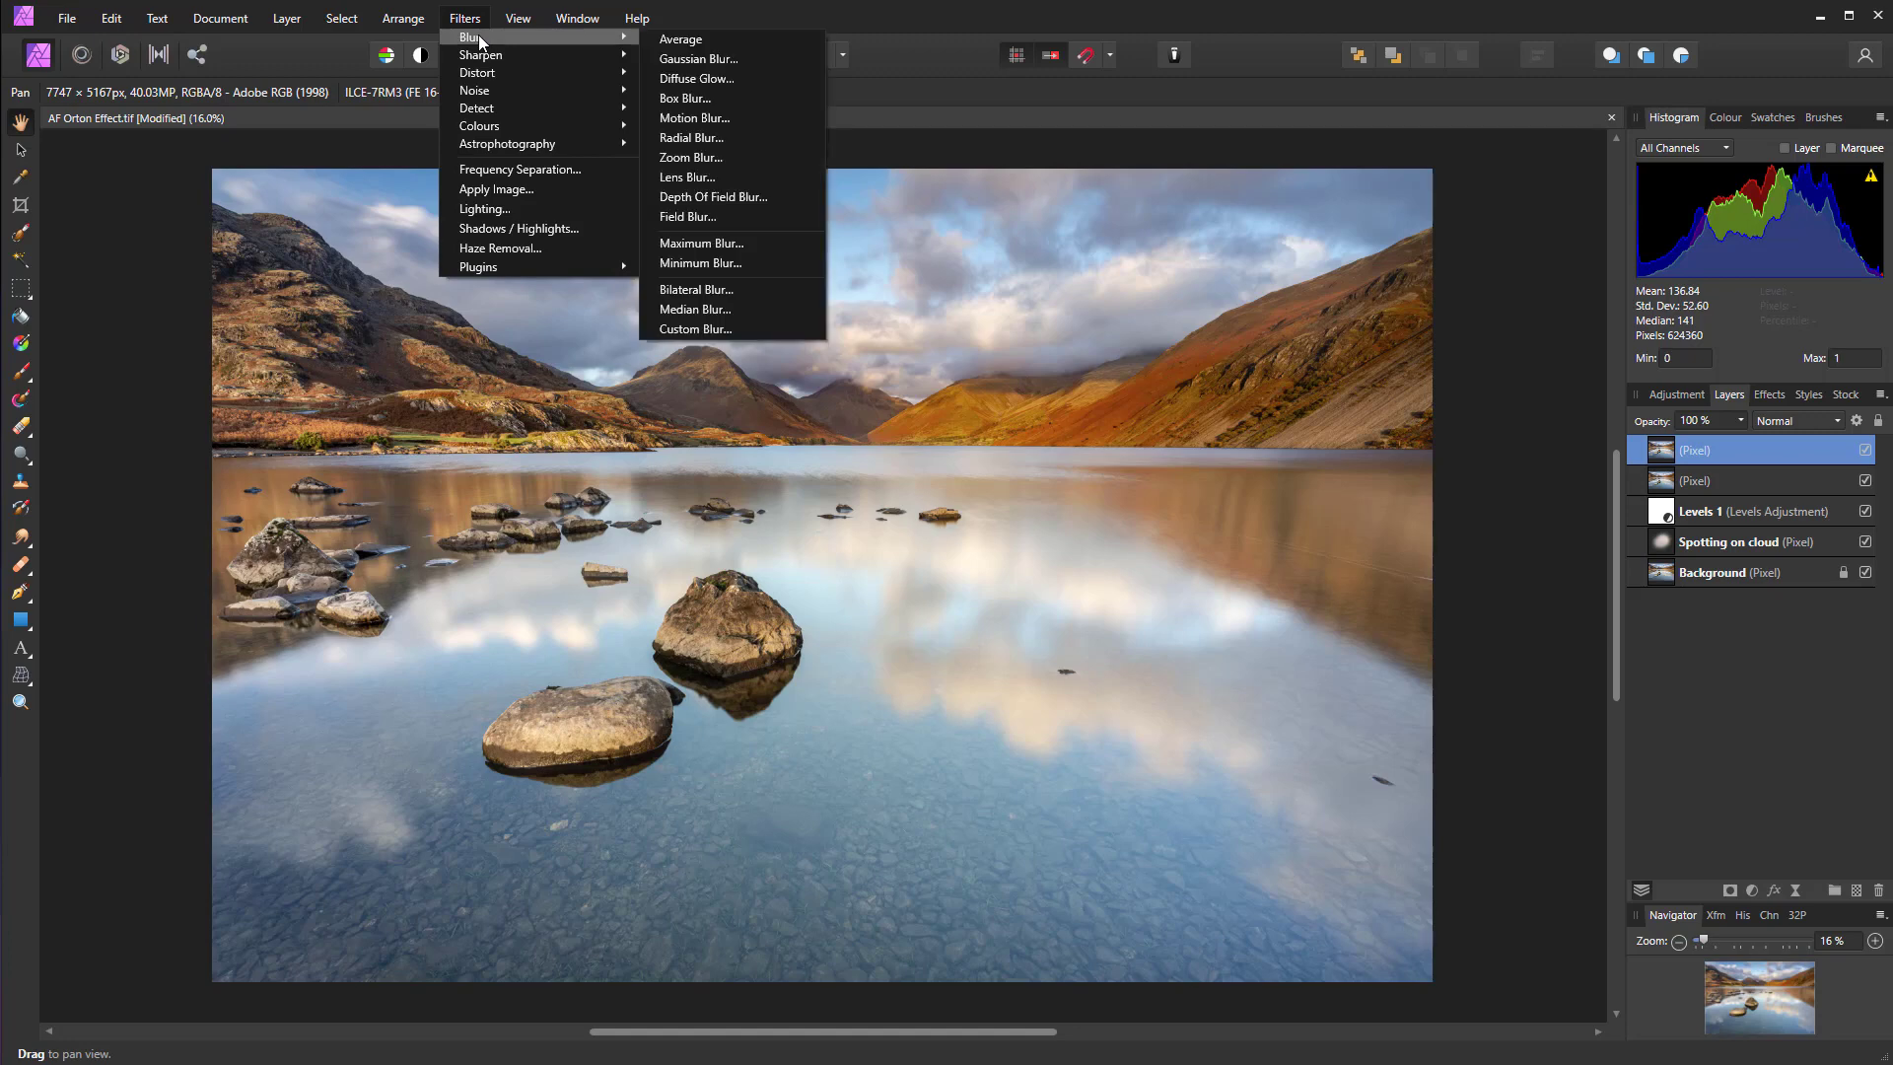
click(657, 57)
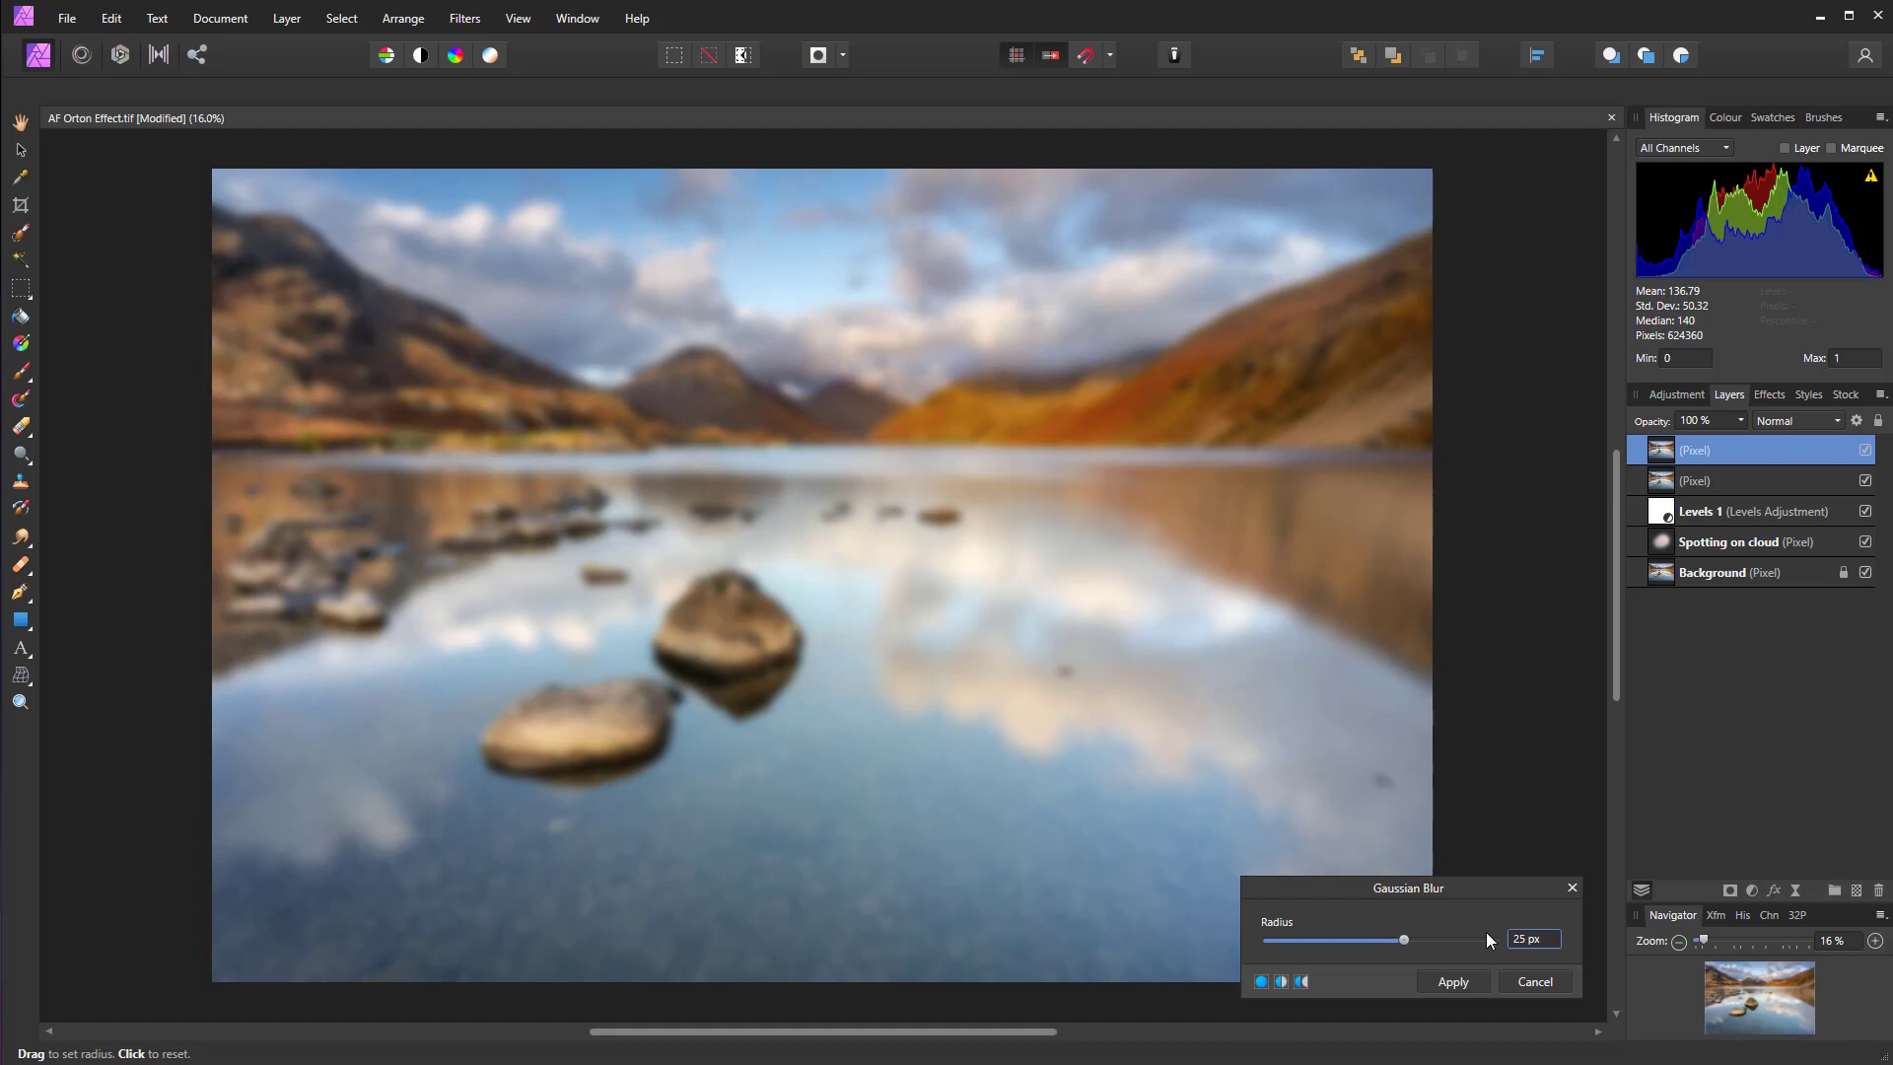
click(1452, 982)
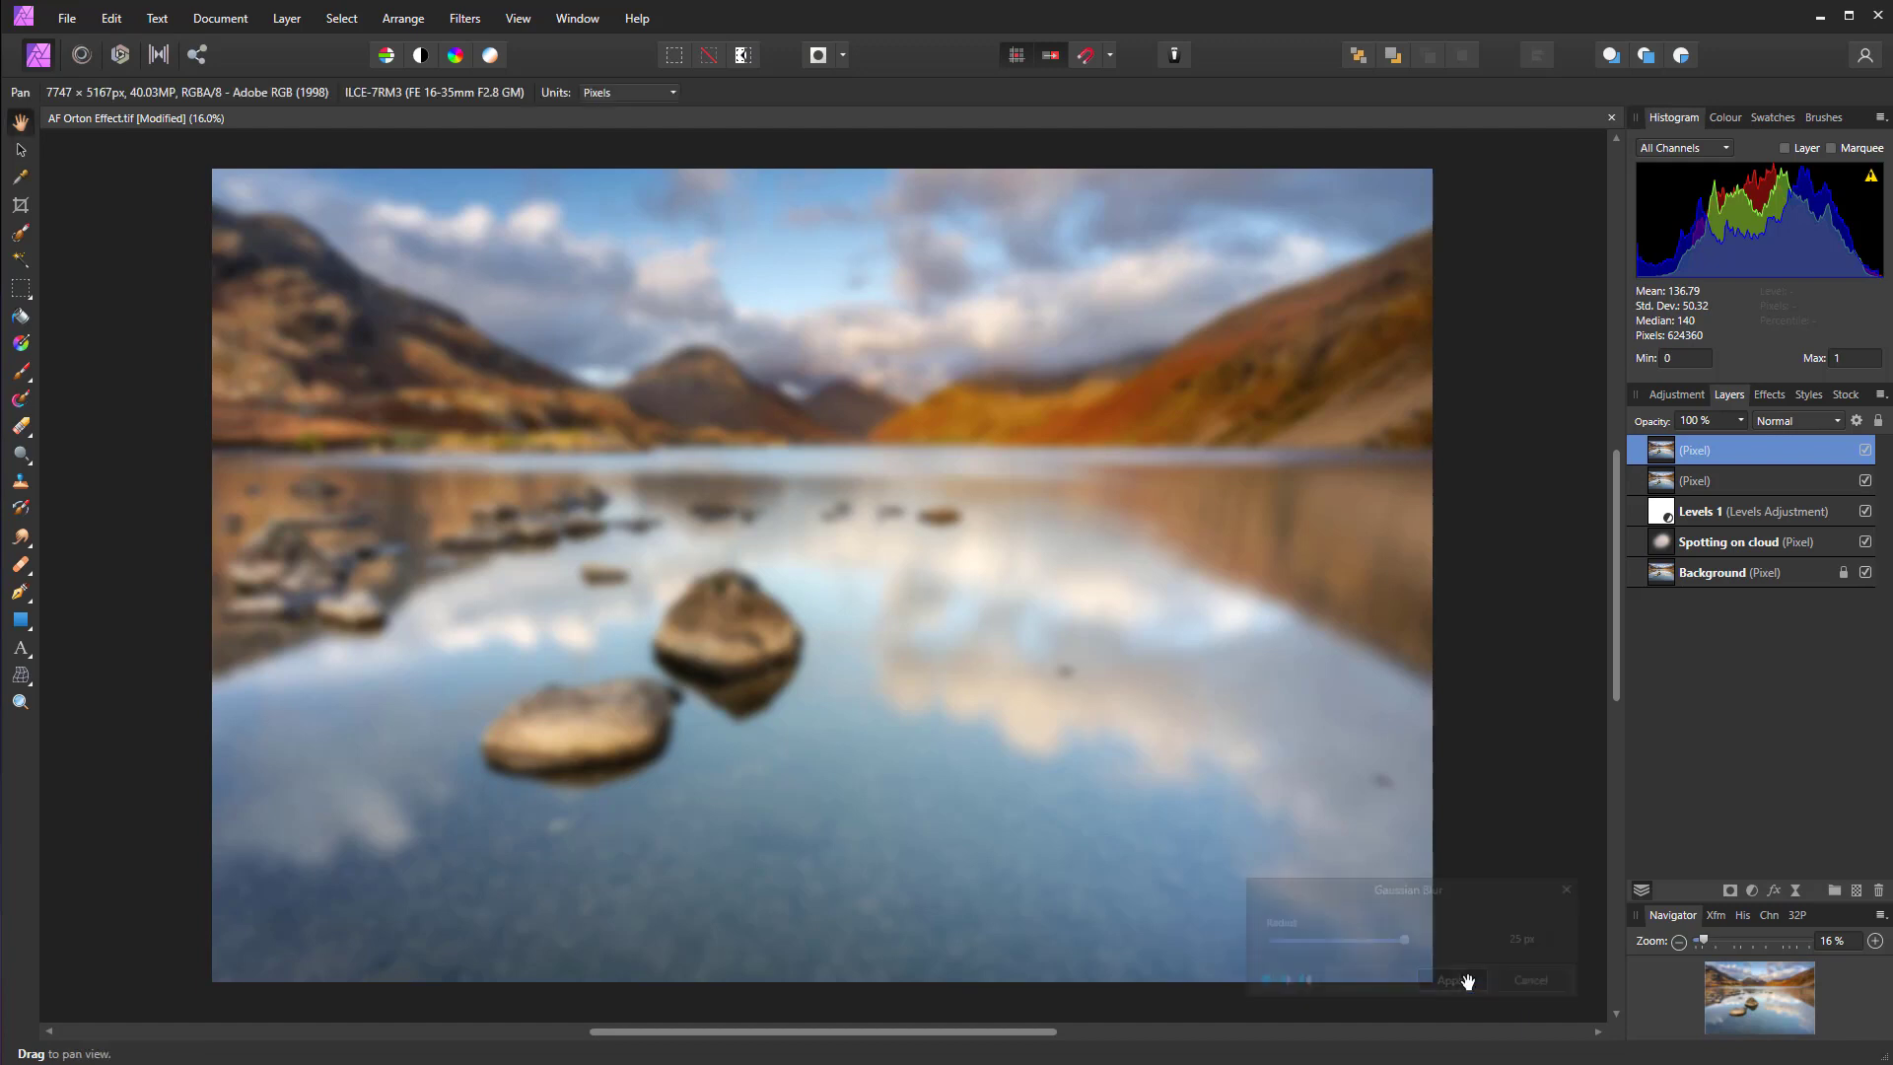
Step: Set the blurred top pixel layer to Multiply and the sharp copy beneath it to Screen
click(1826, 420)
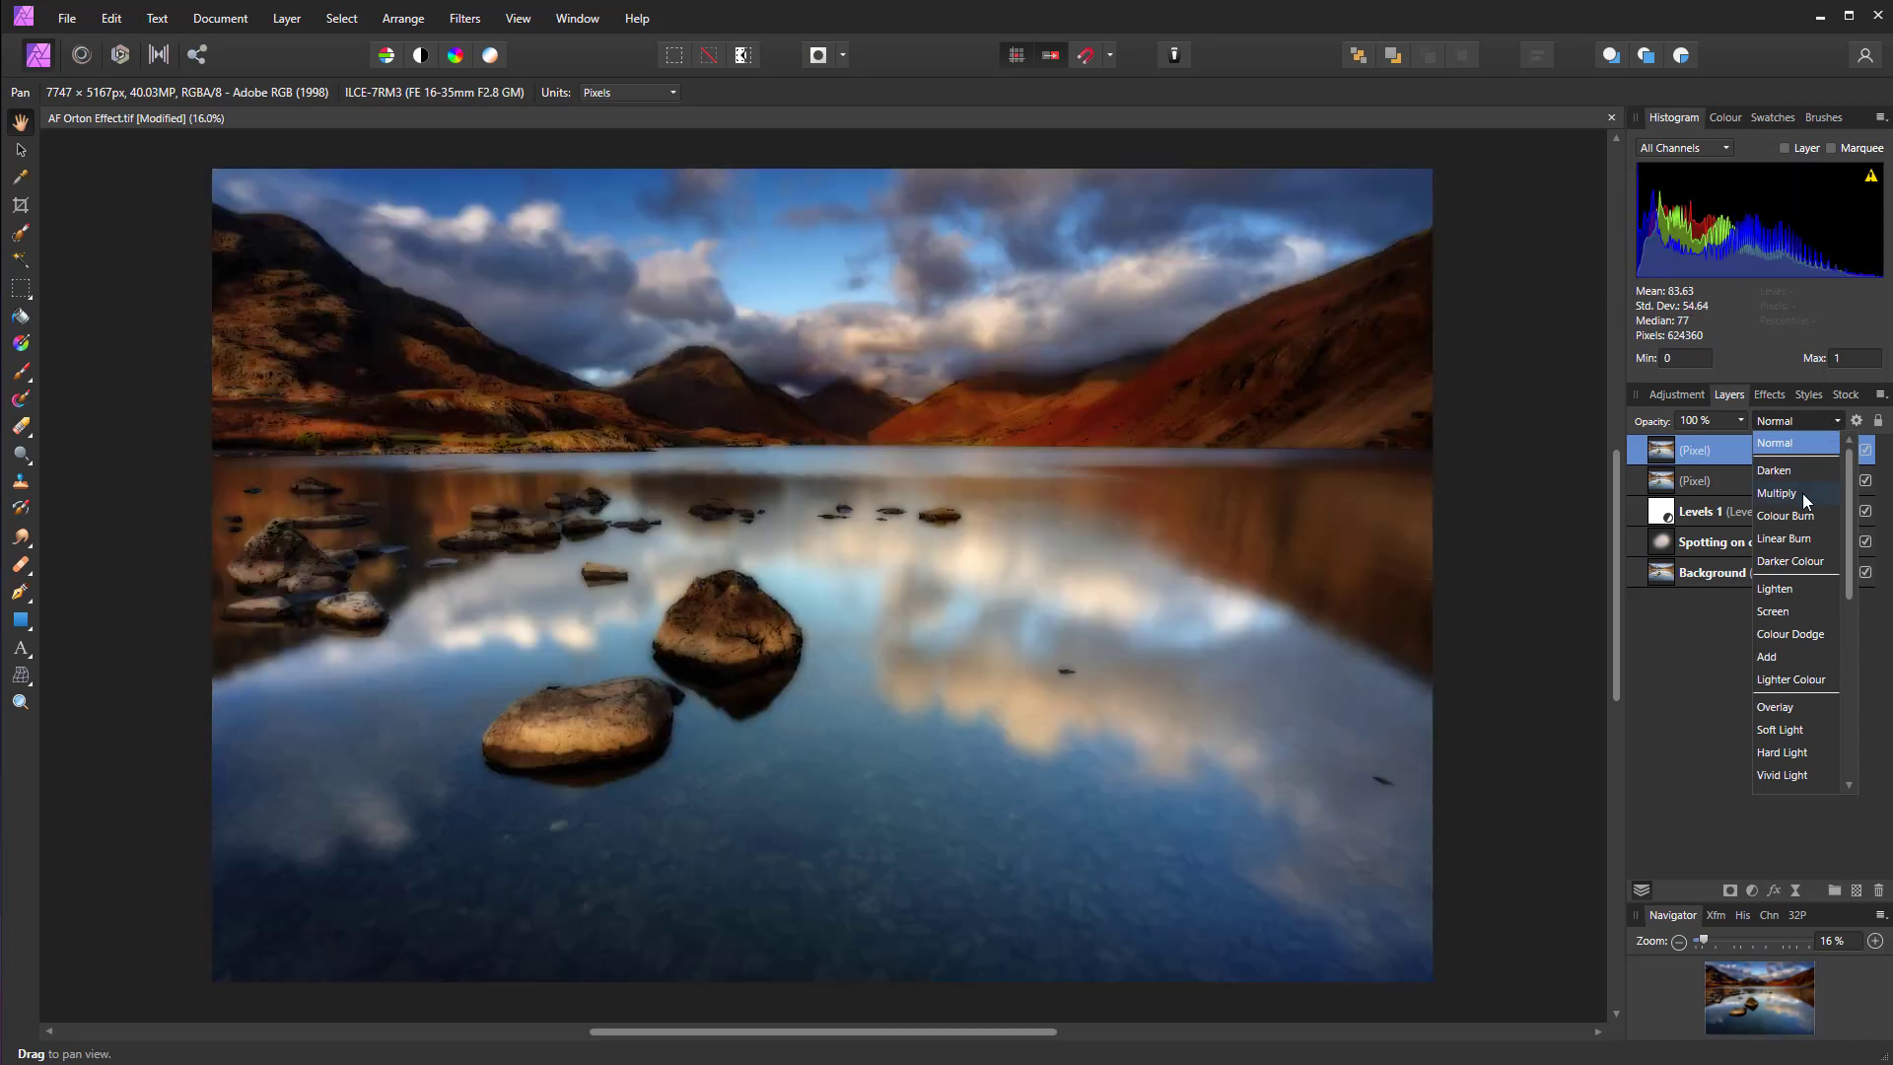
click(1803, 493)
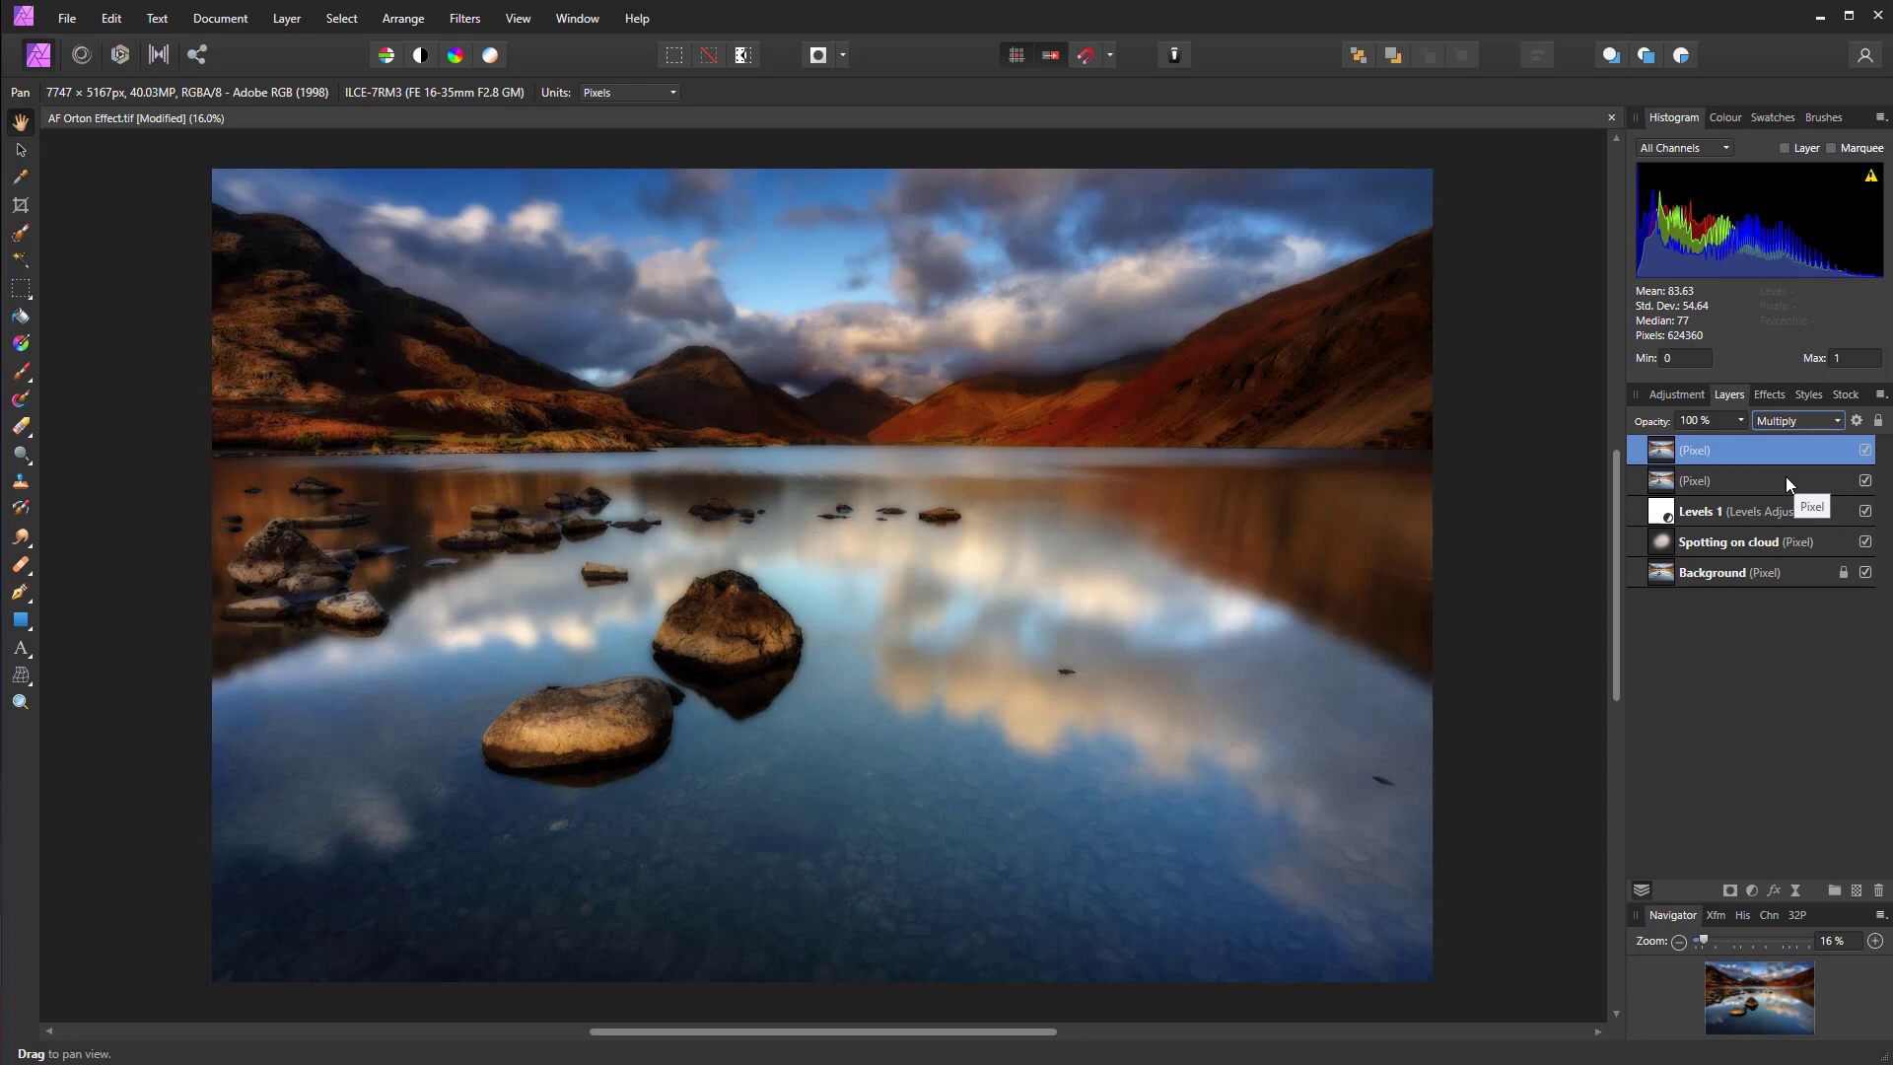
click(1785, 484)
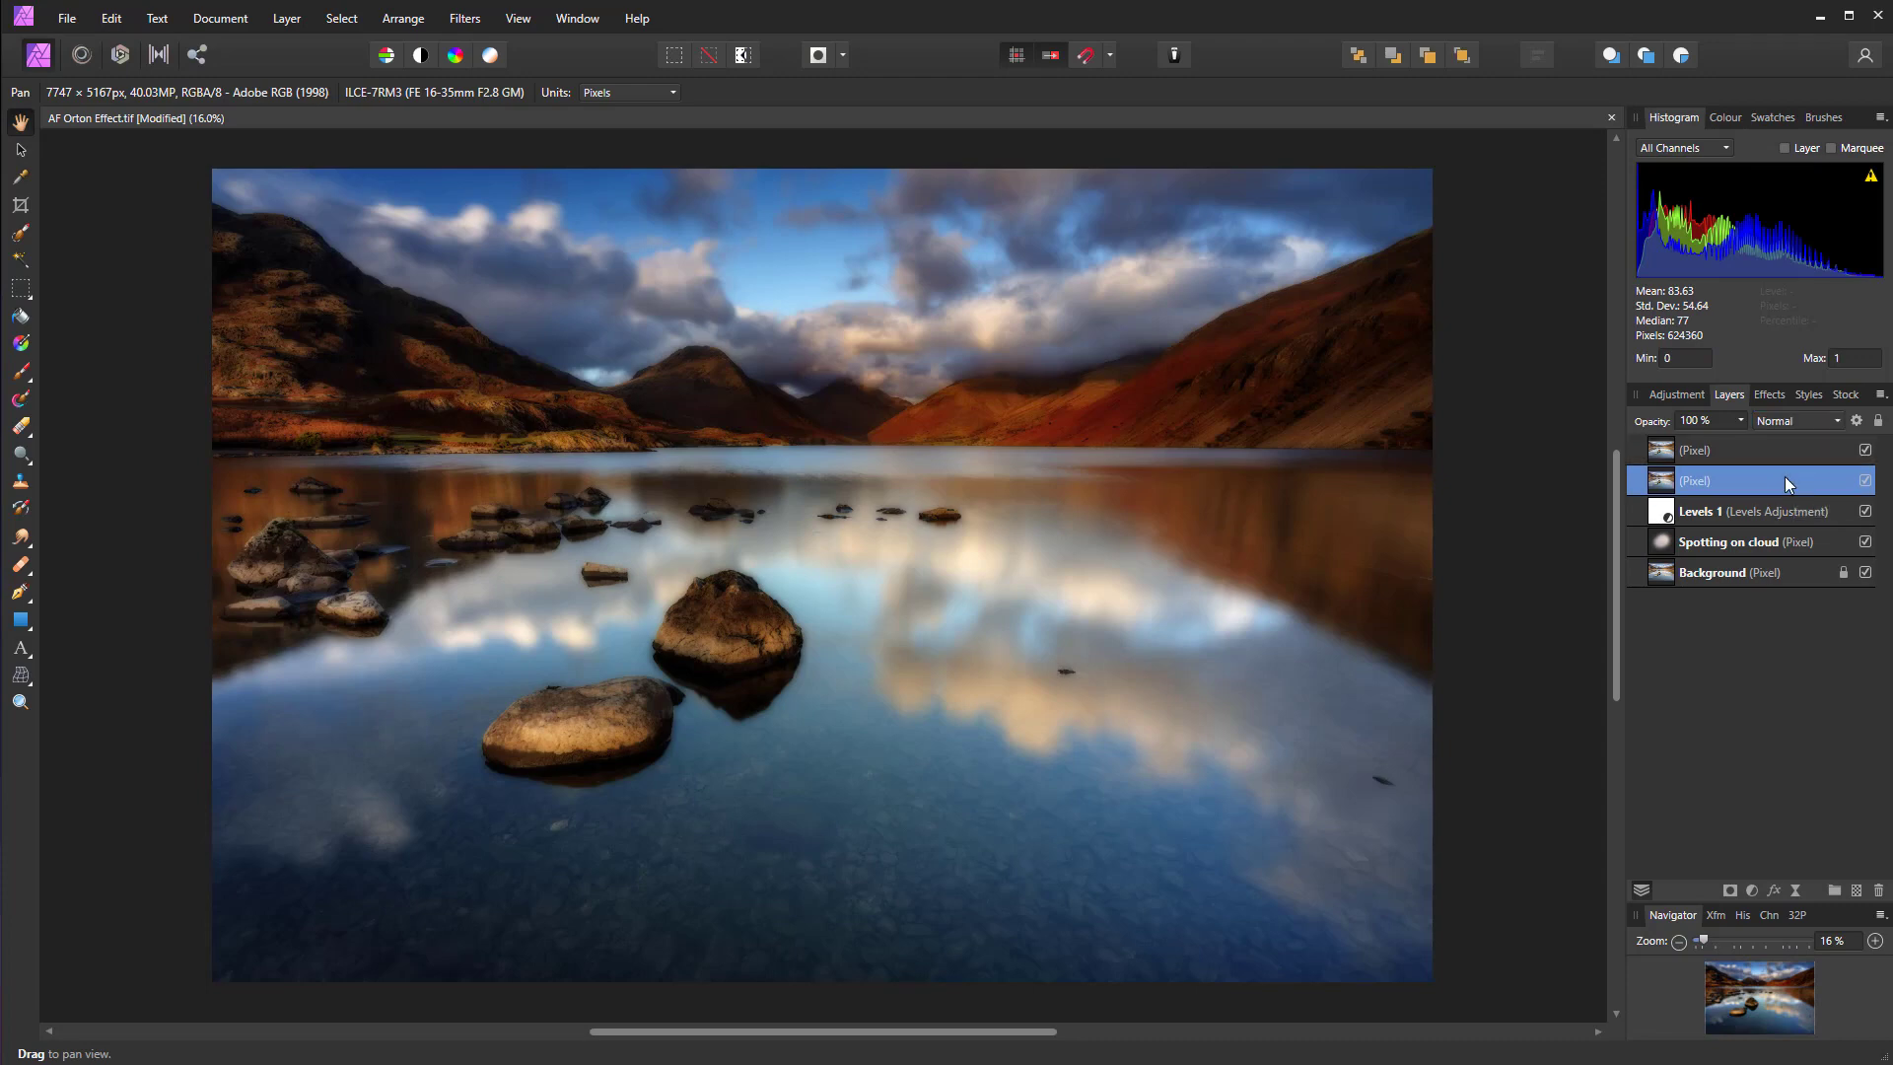
click(1836, 421)
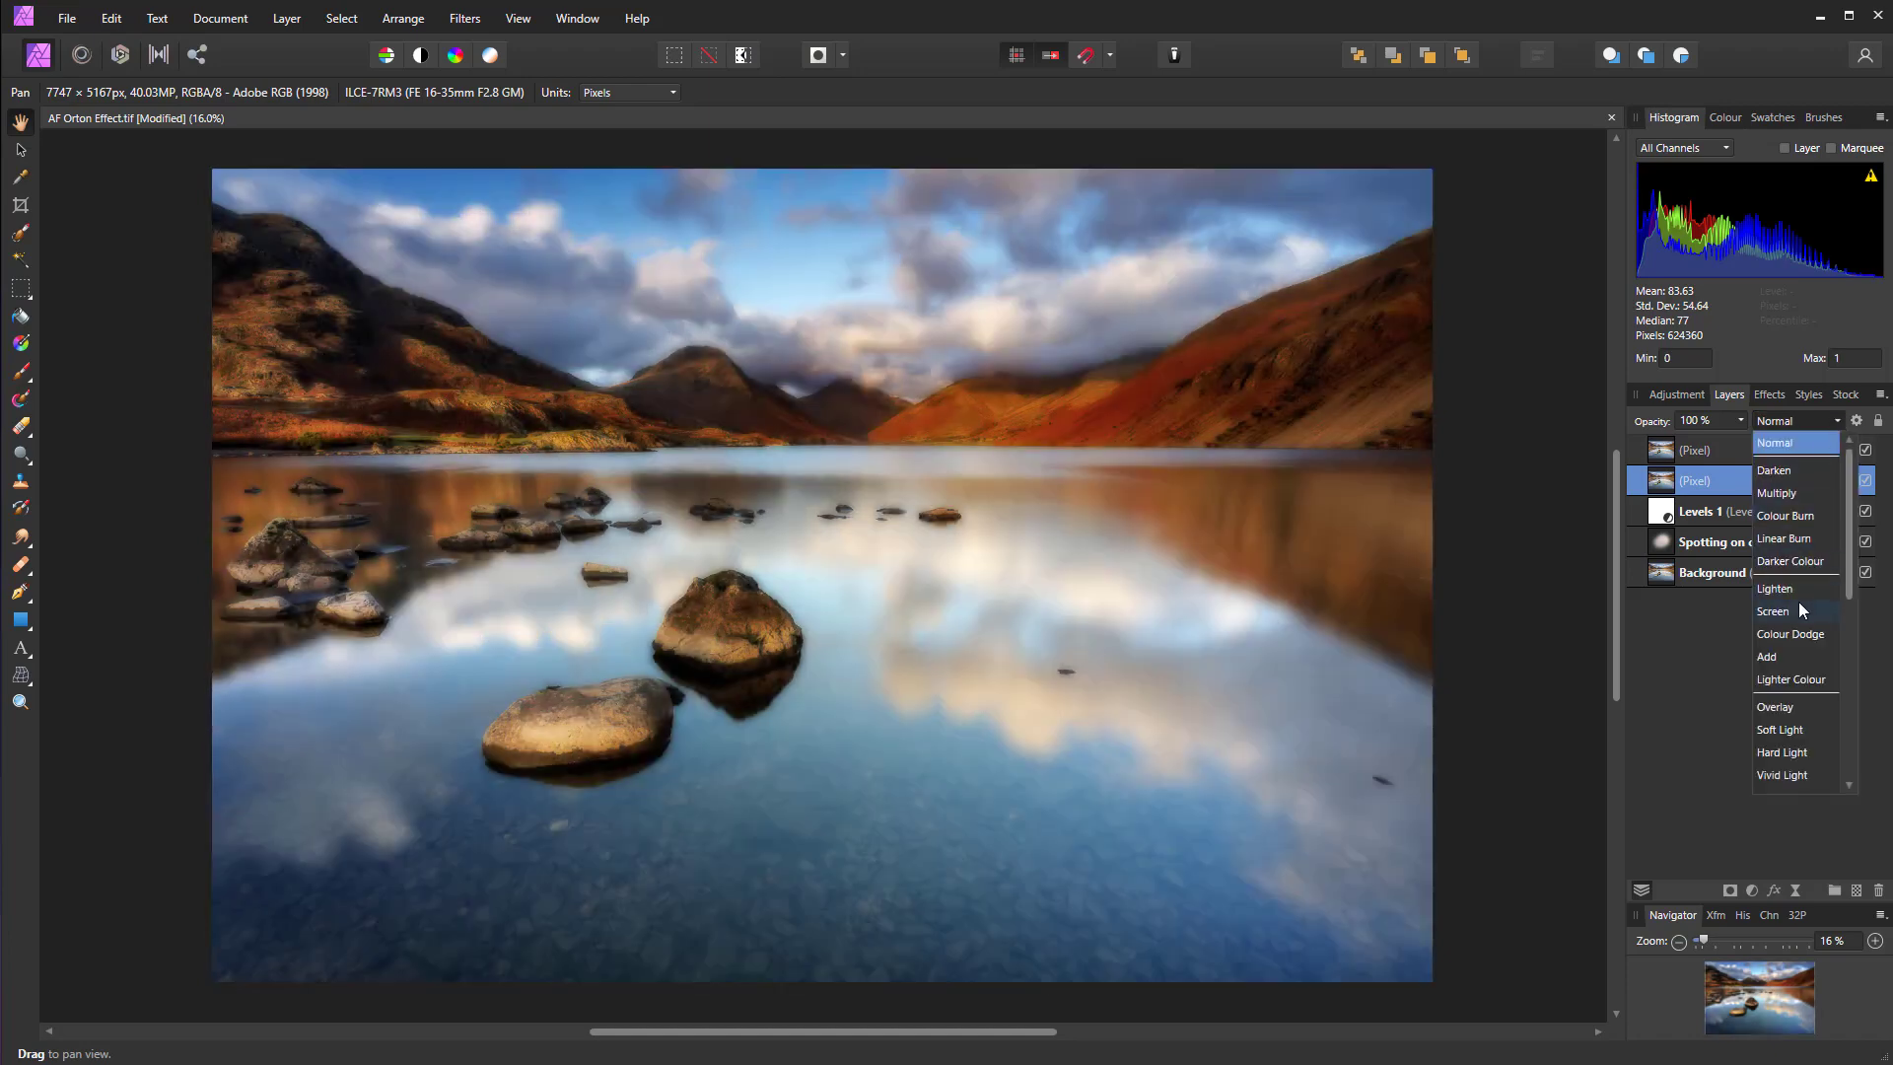
click(1799, 612)
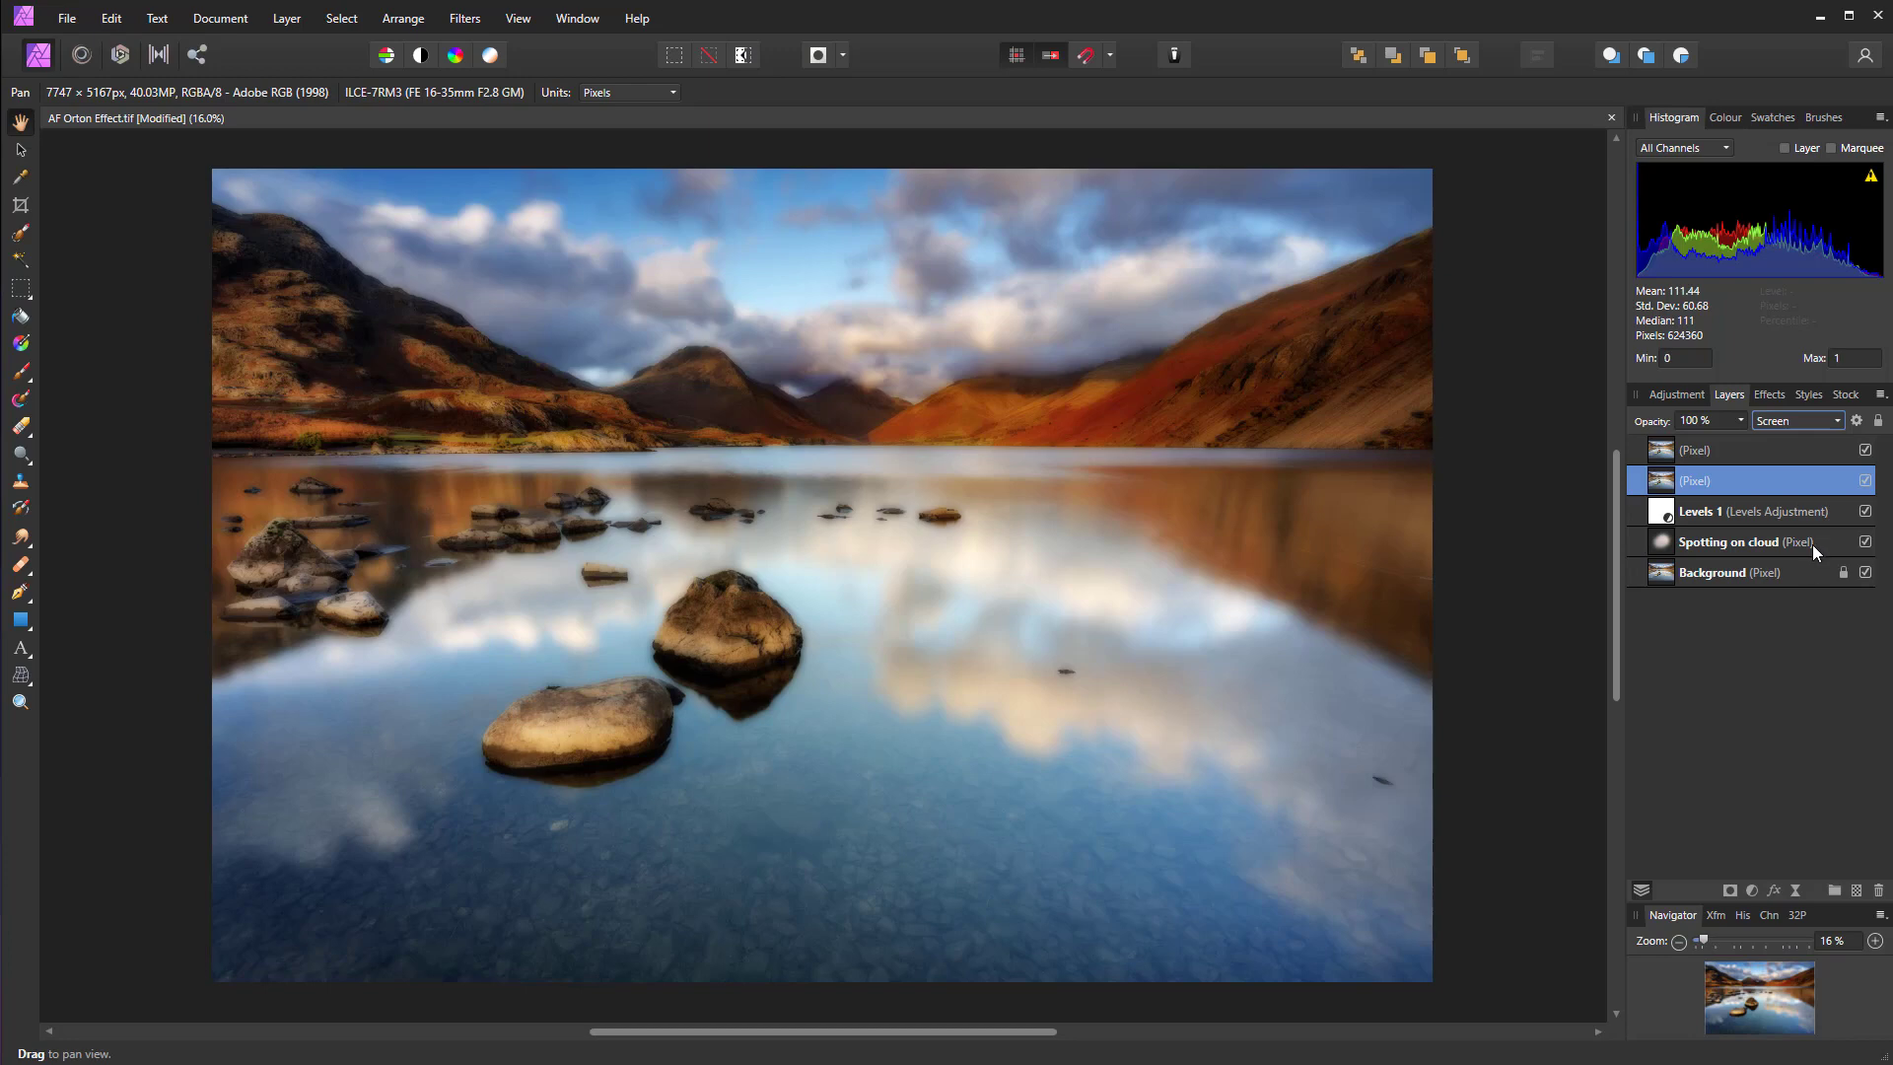
Step: Add a Curves adjustment layer above the blurred top pixel layer
click(1738, 451)
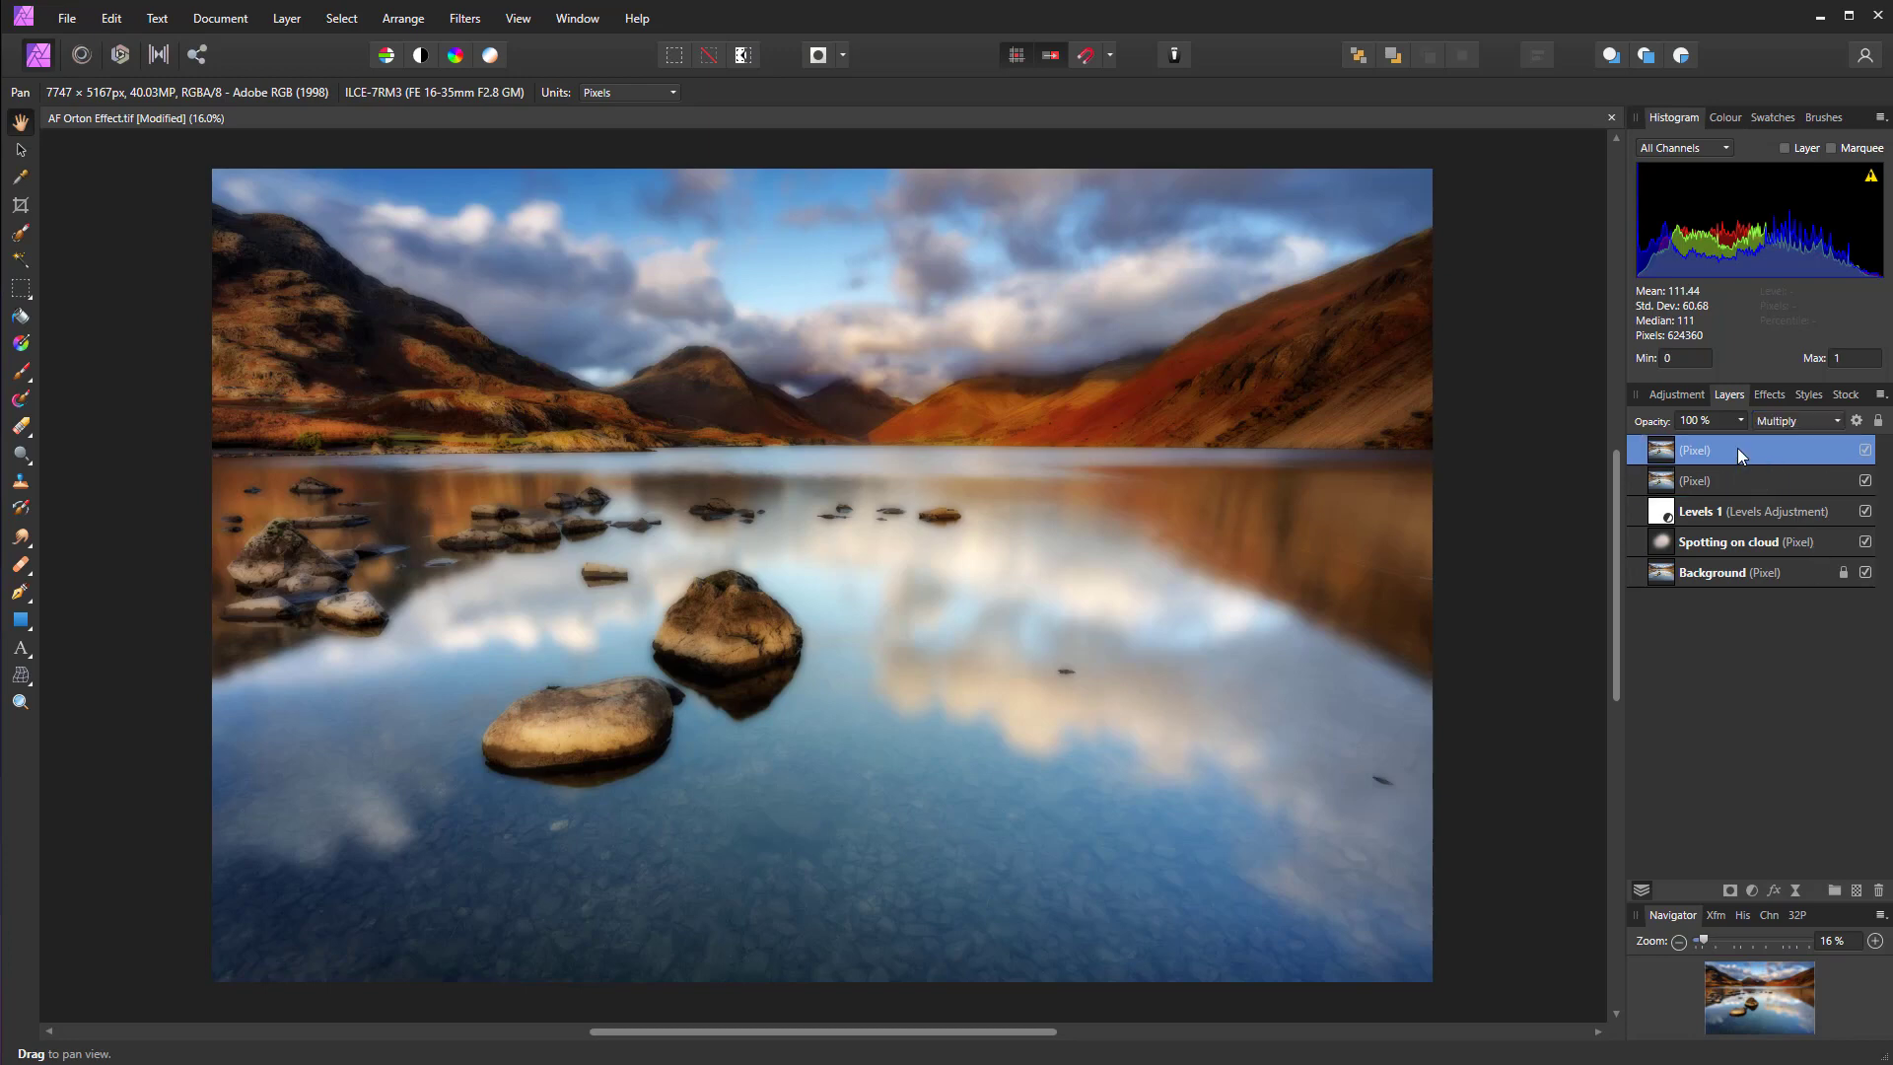
click(1753, 892)
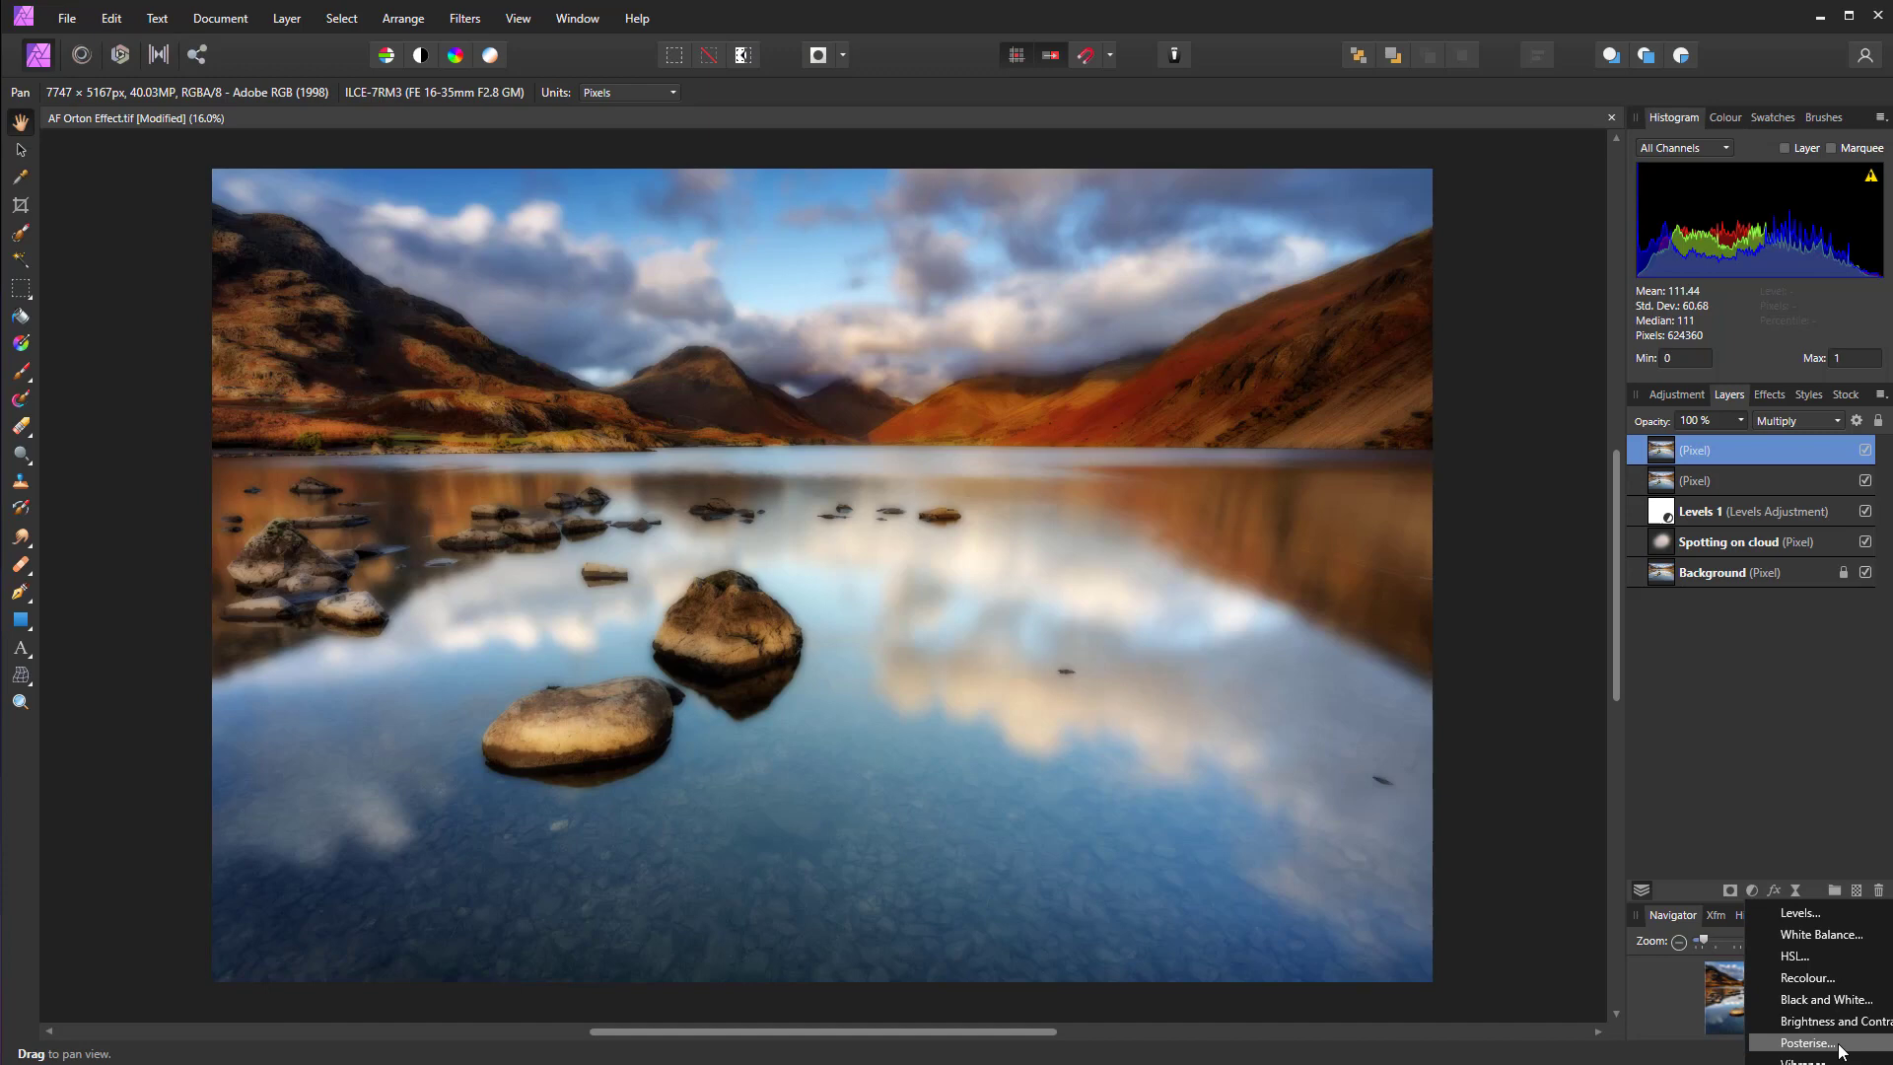
click(1814, 1057)
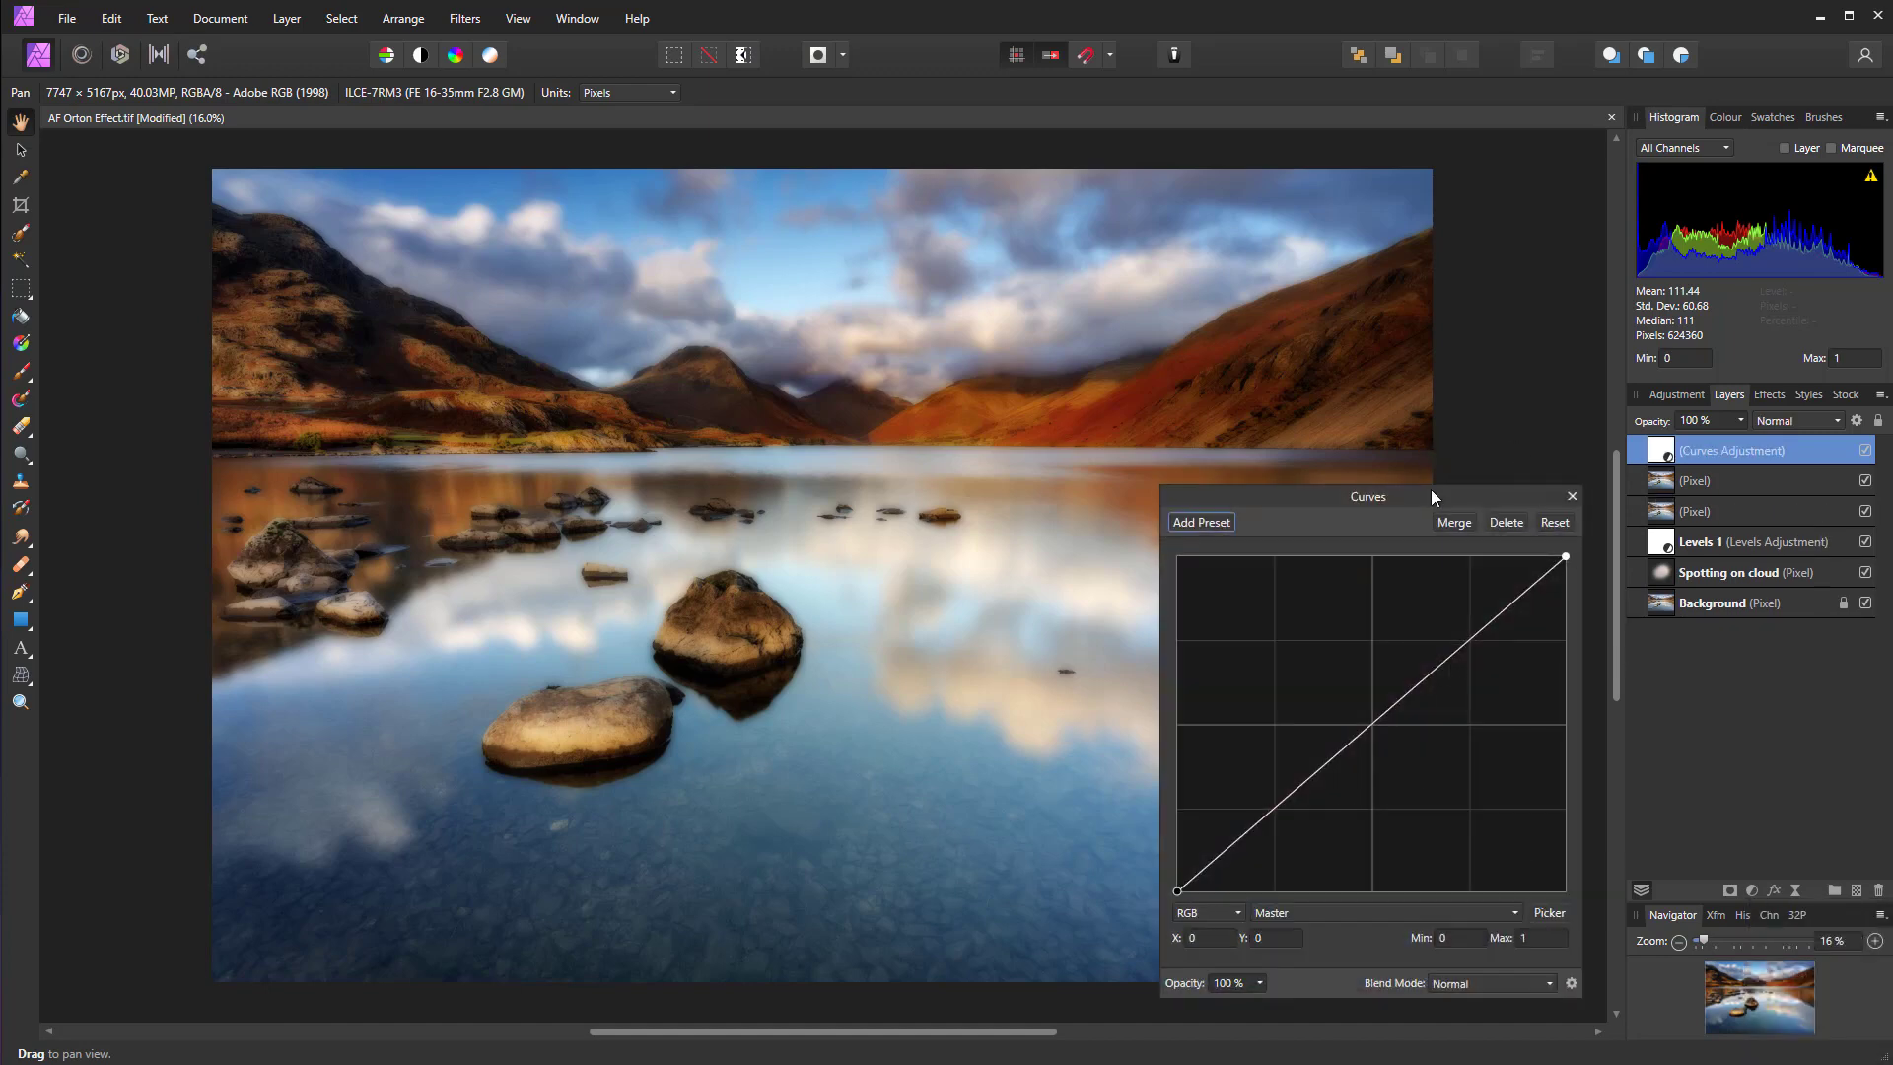
drag(1434, 484, 1412, 234)
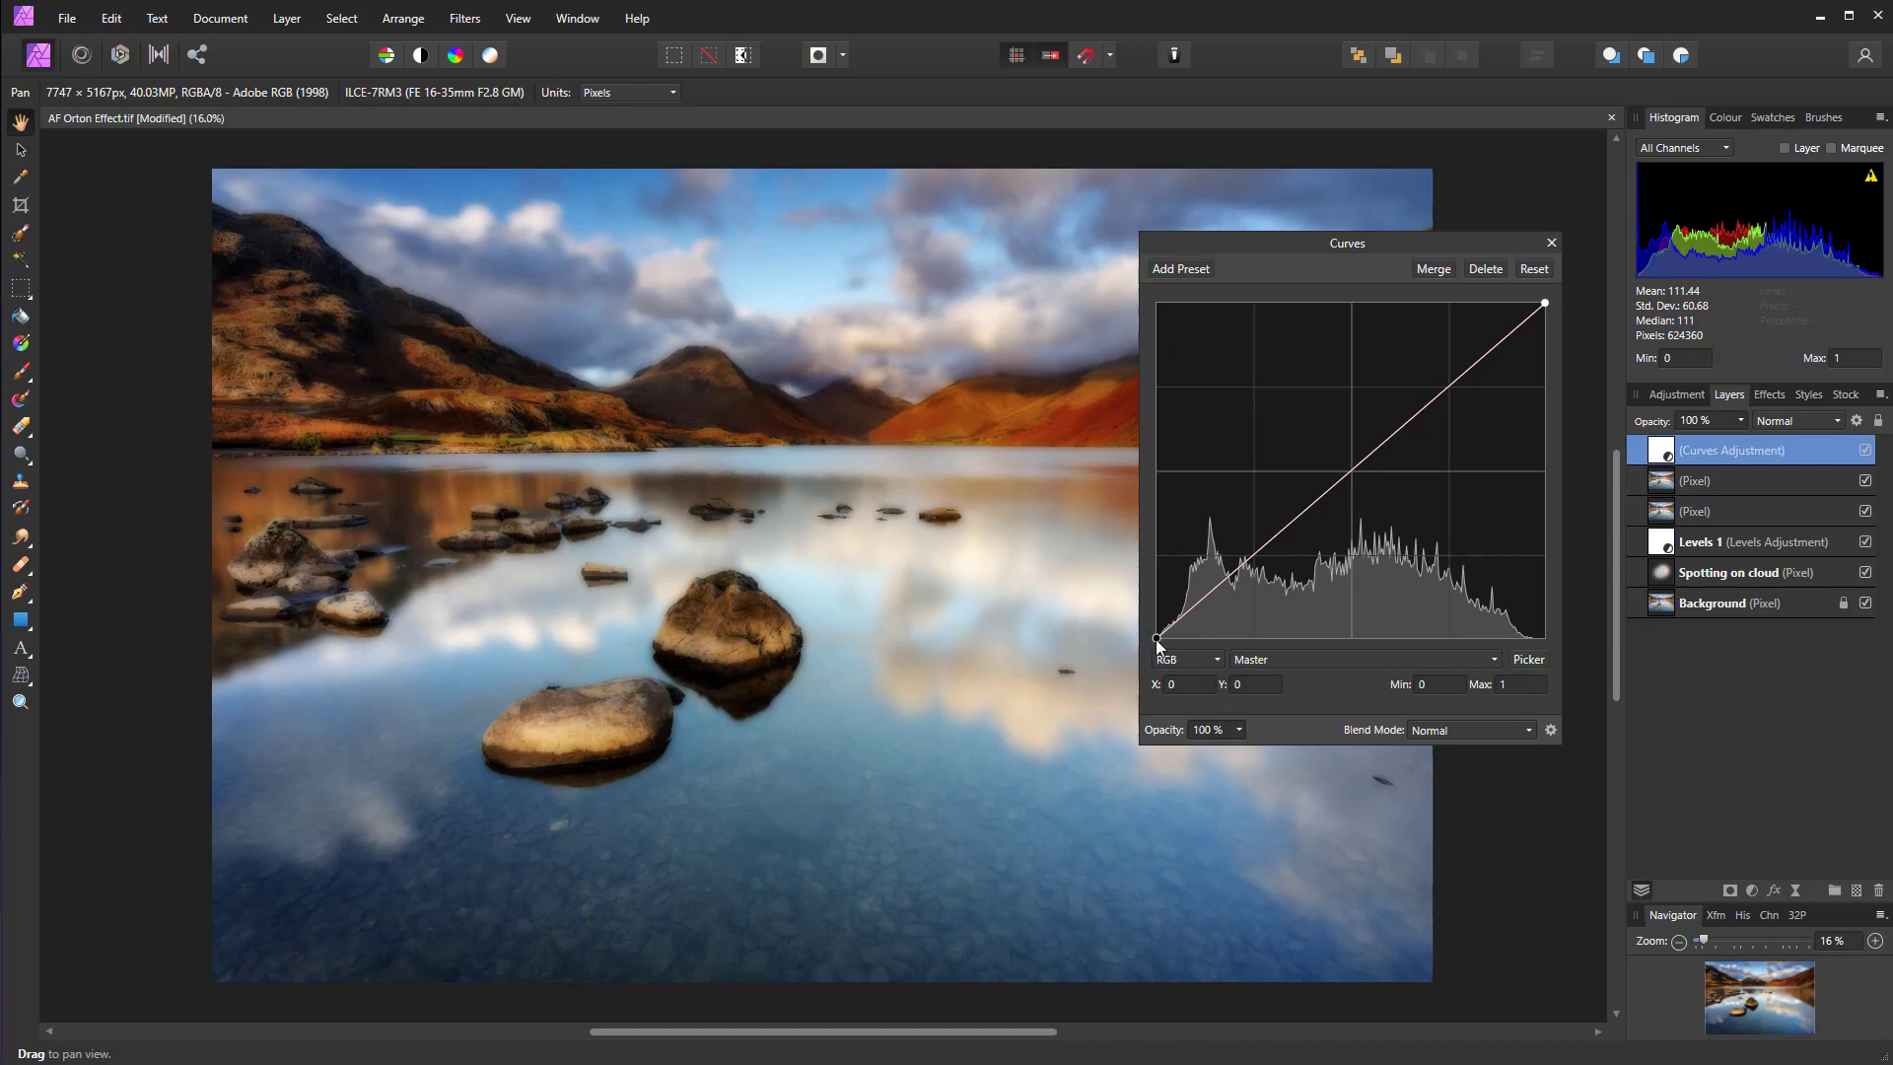
Step: Raise the curve's black point and lift a midtone point to 0.555, then close Curves
drag(1158, 641, 1126, 602)
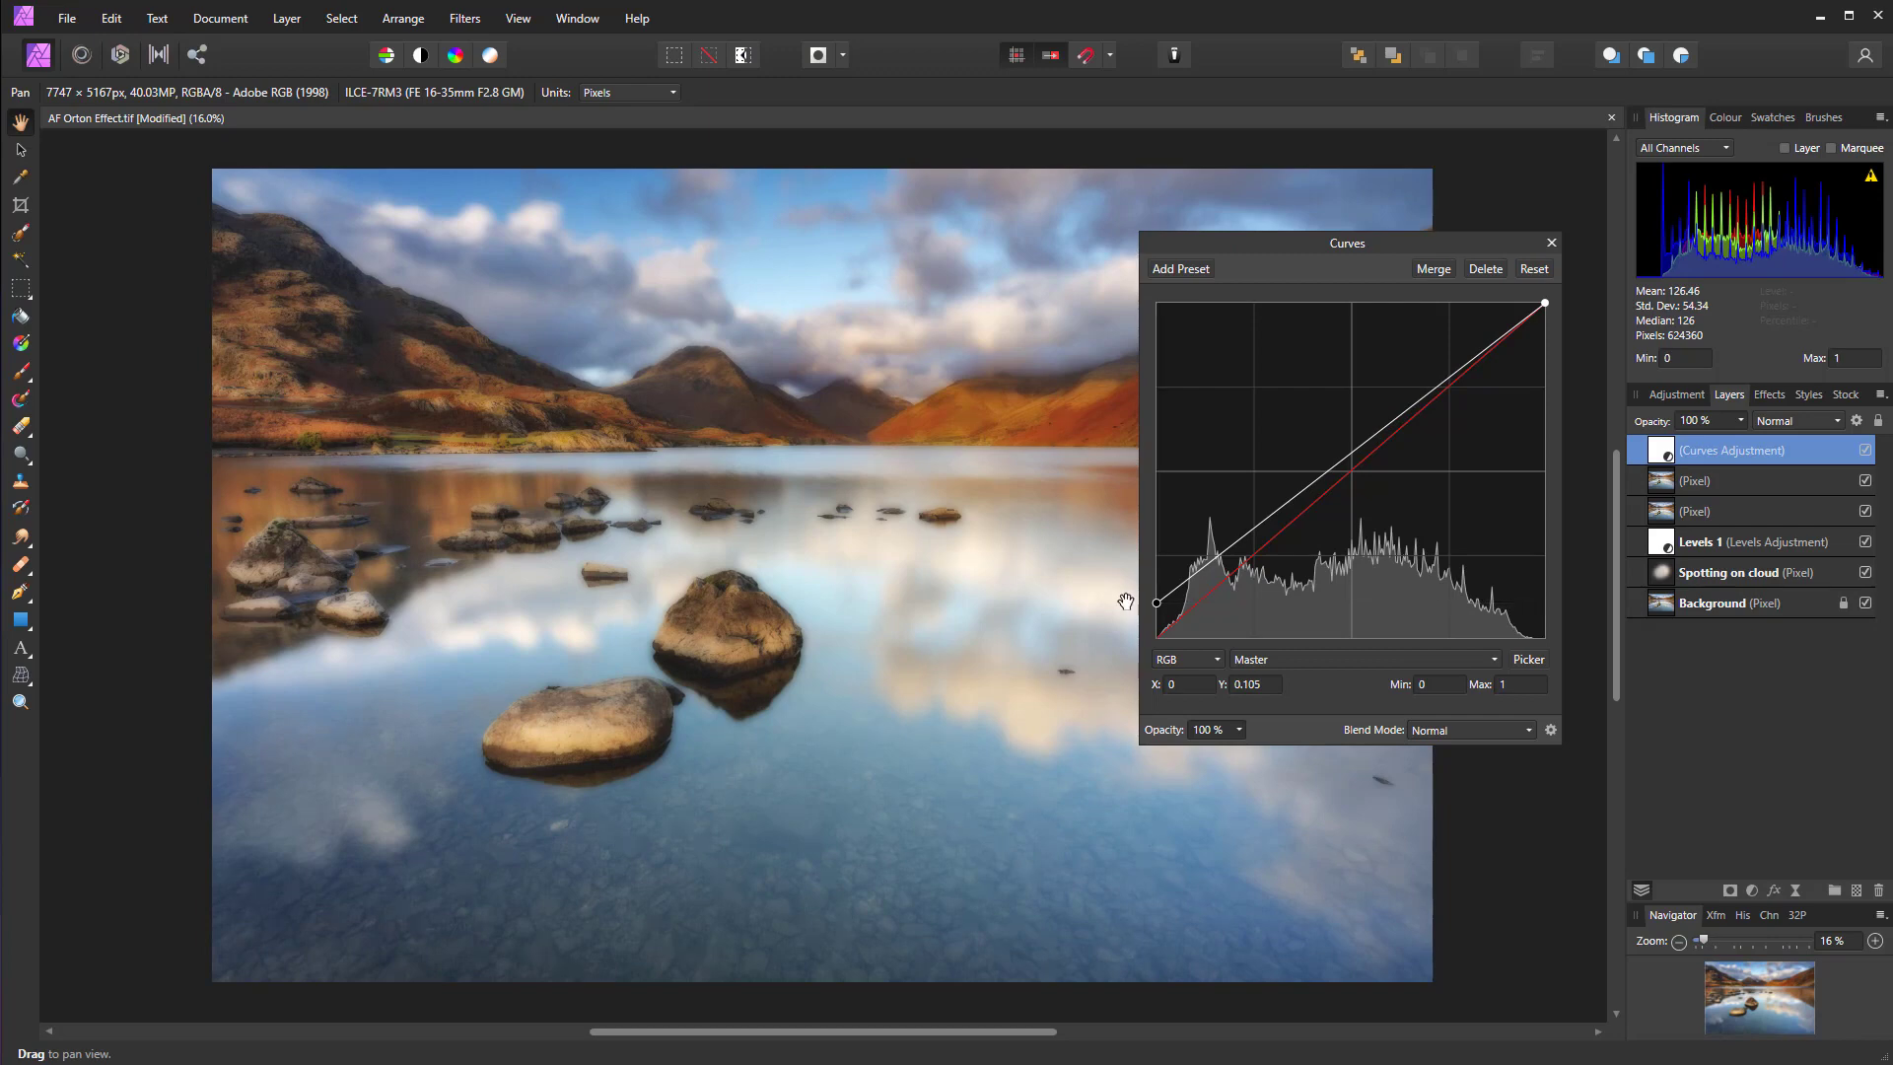
click(1341, 456)
drag(1341, 454, 1334, 451)
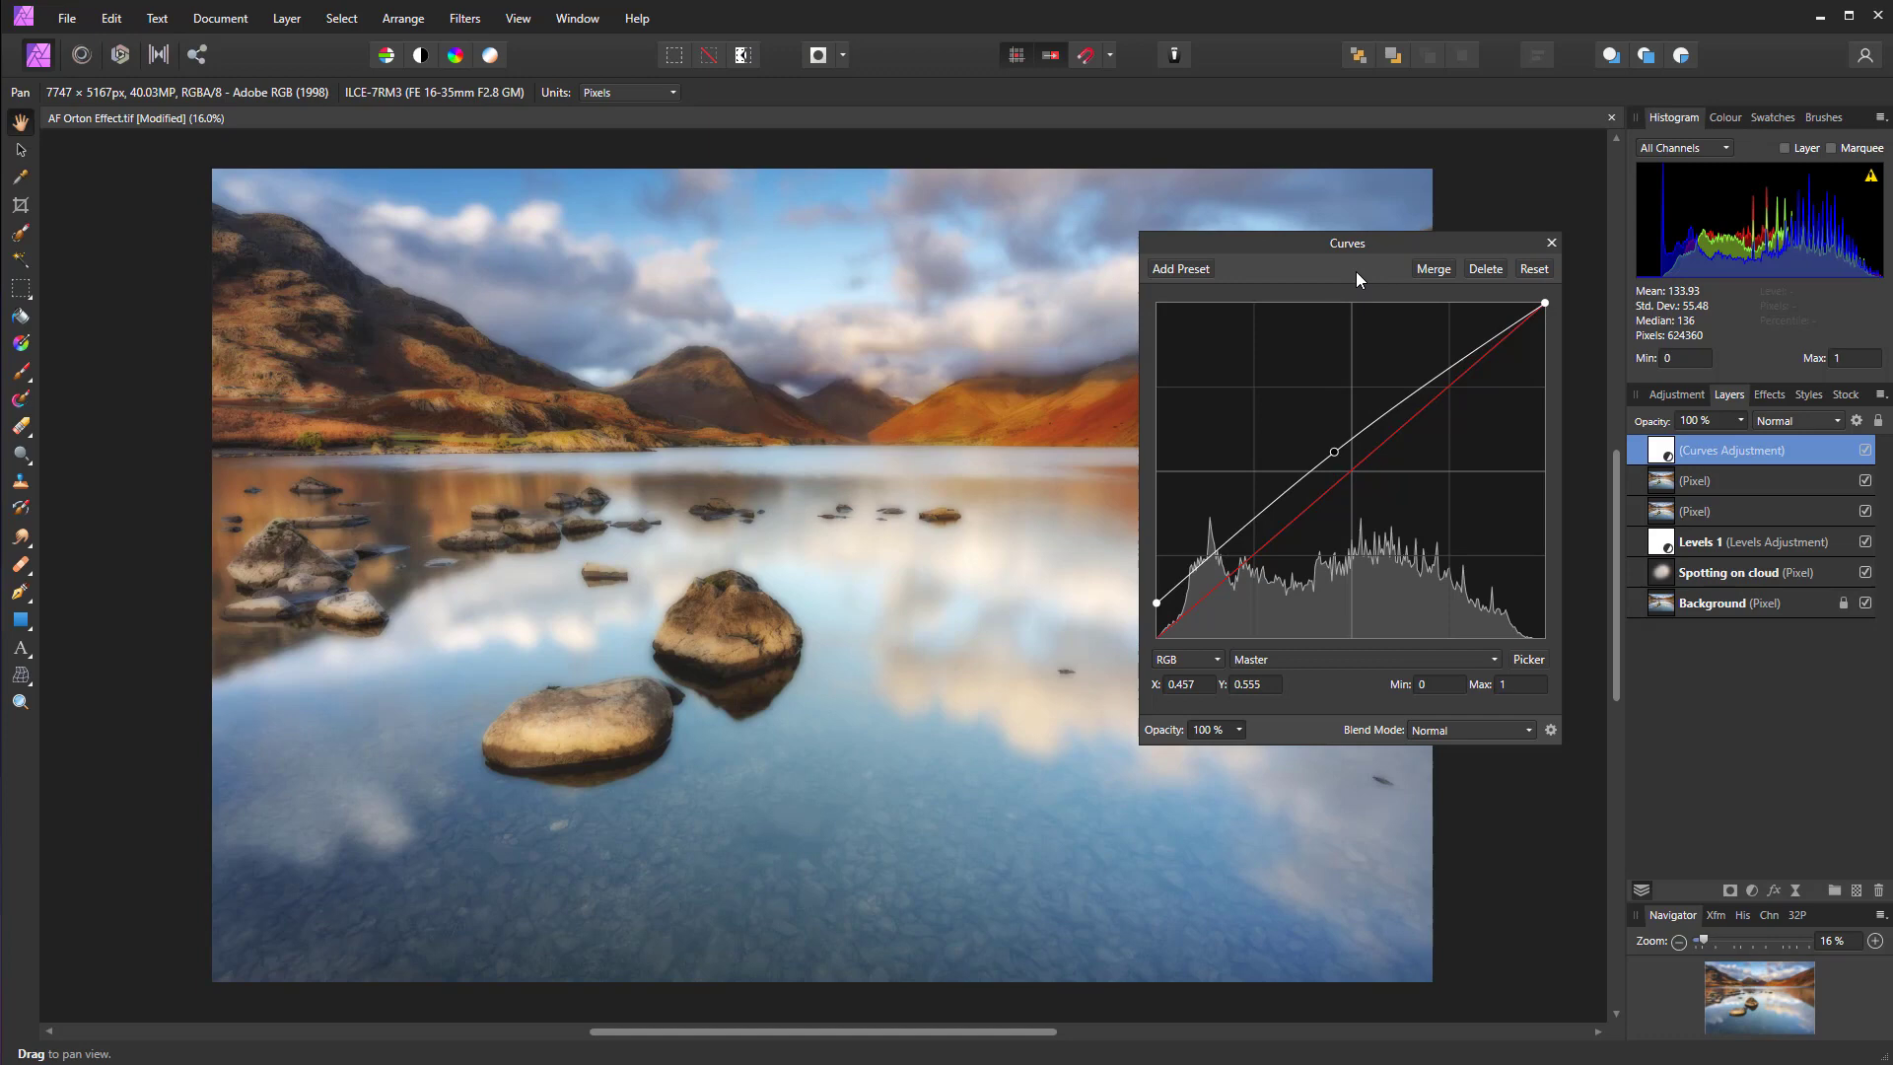
drag(1304, 254, 1432, 272)
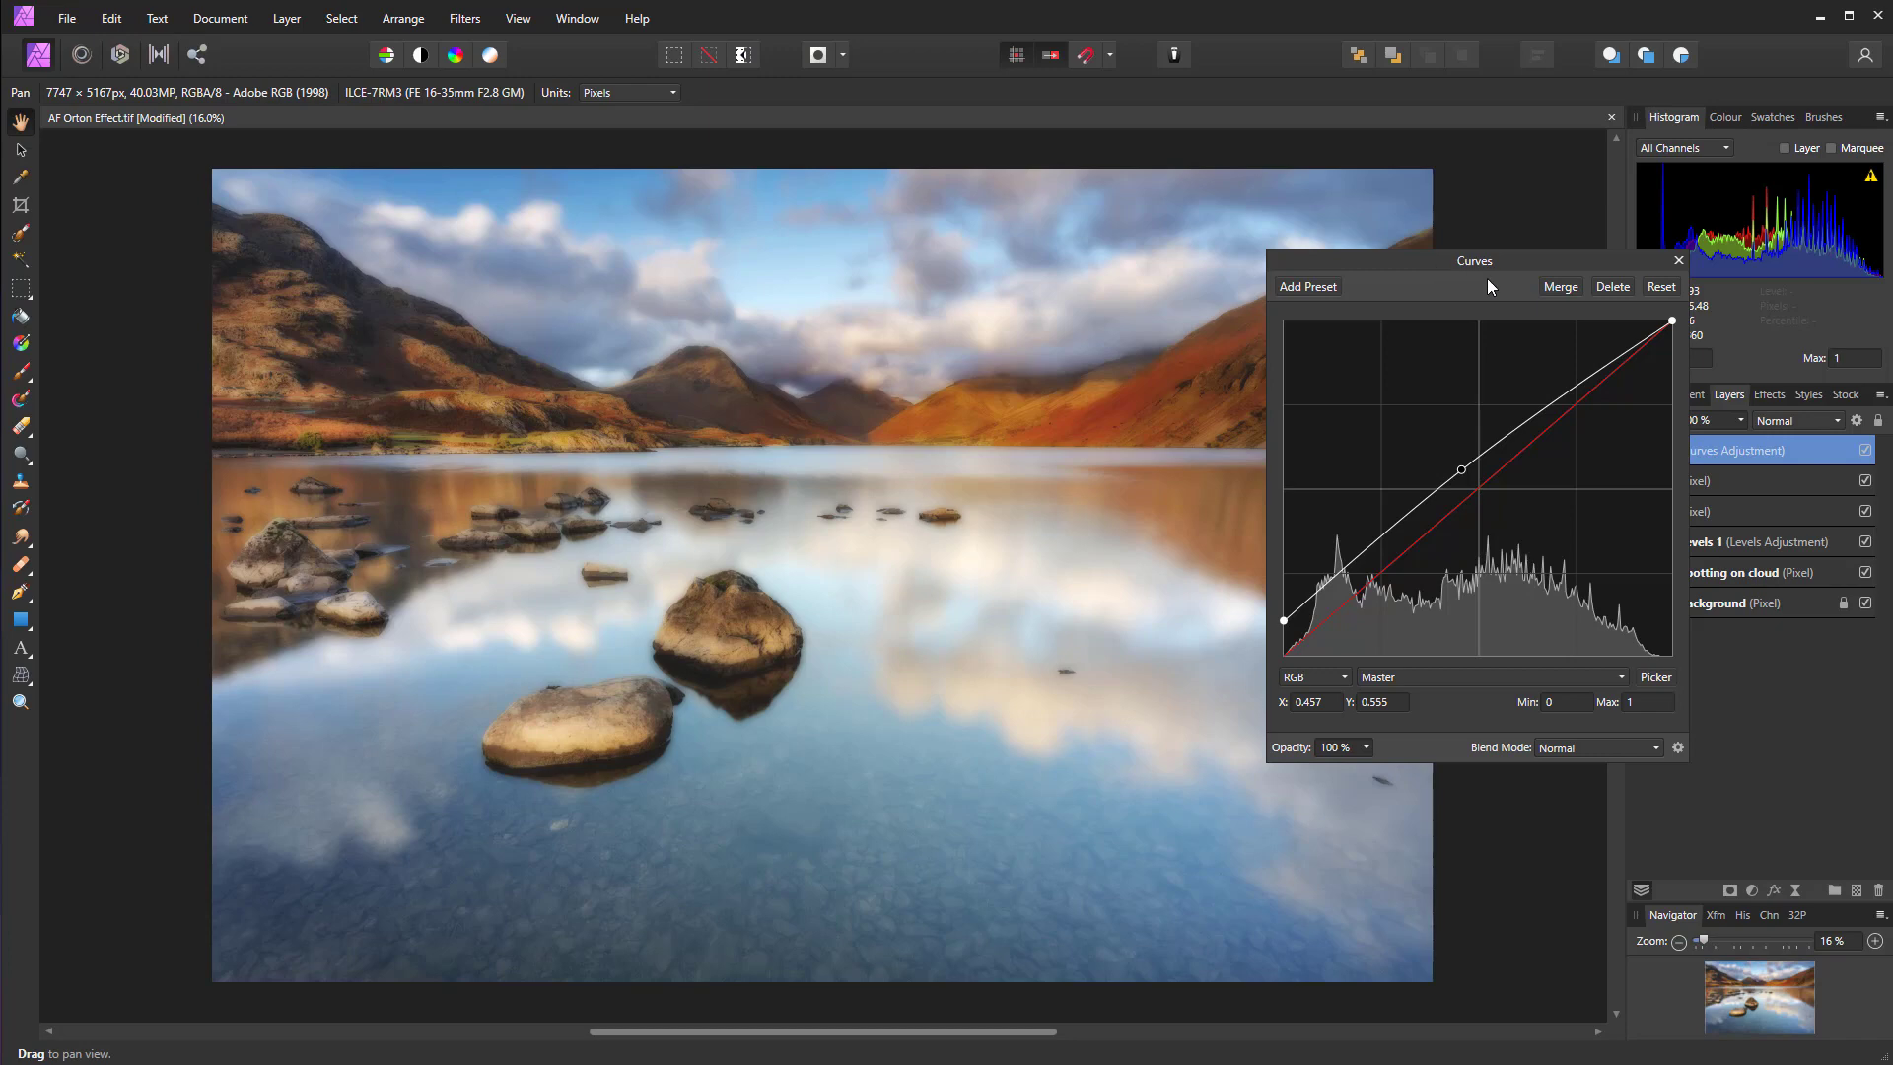
click(1679, 260)
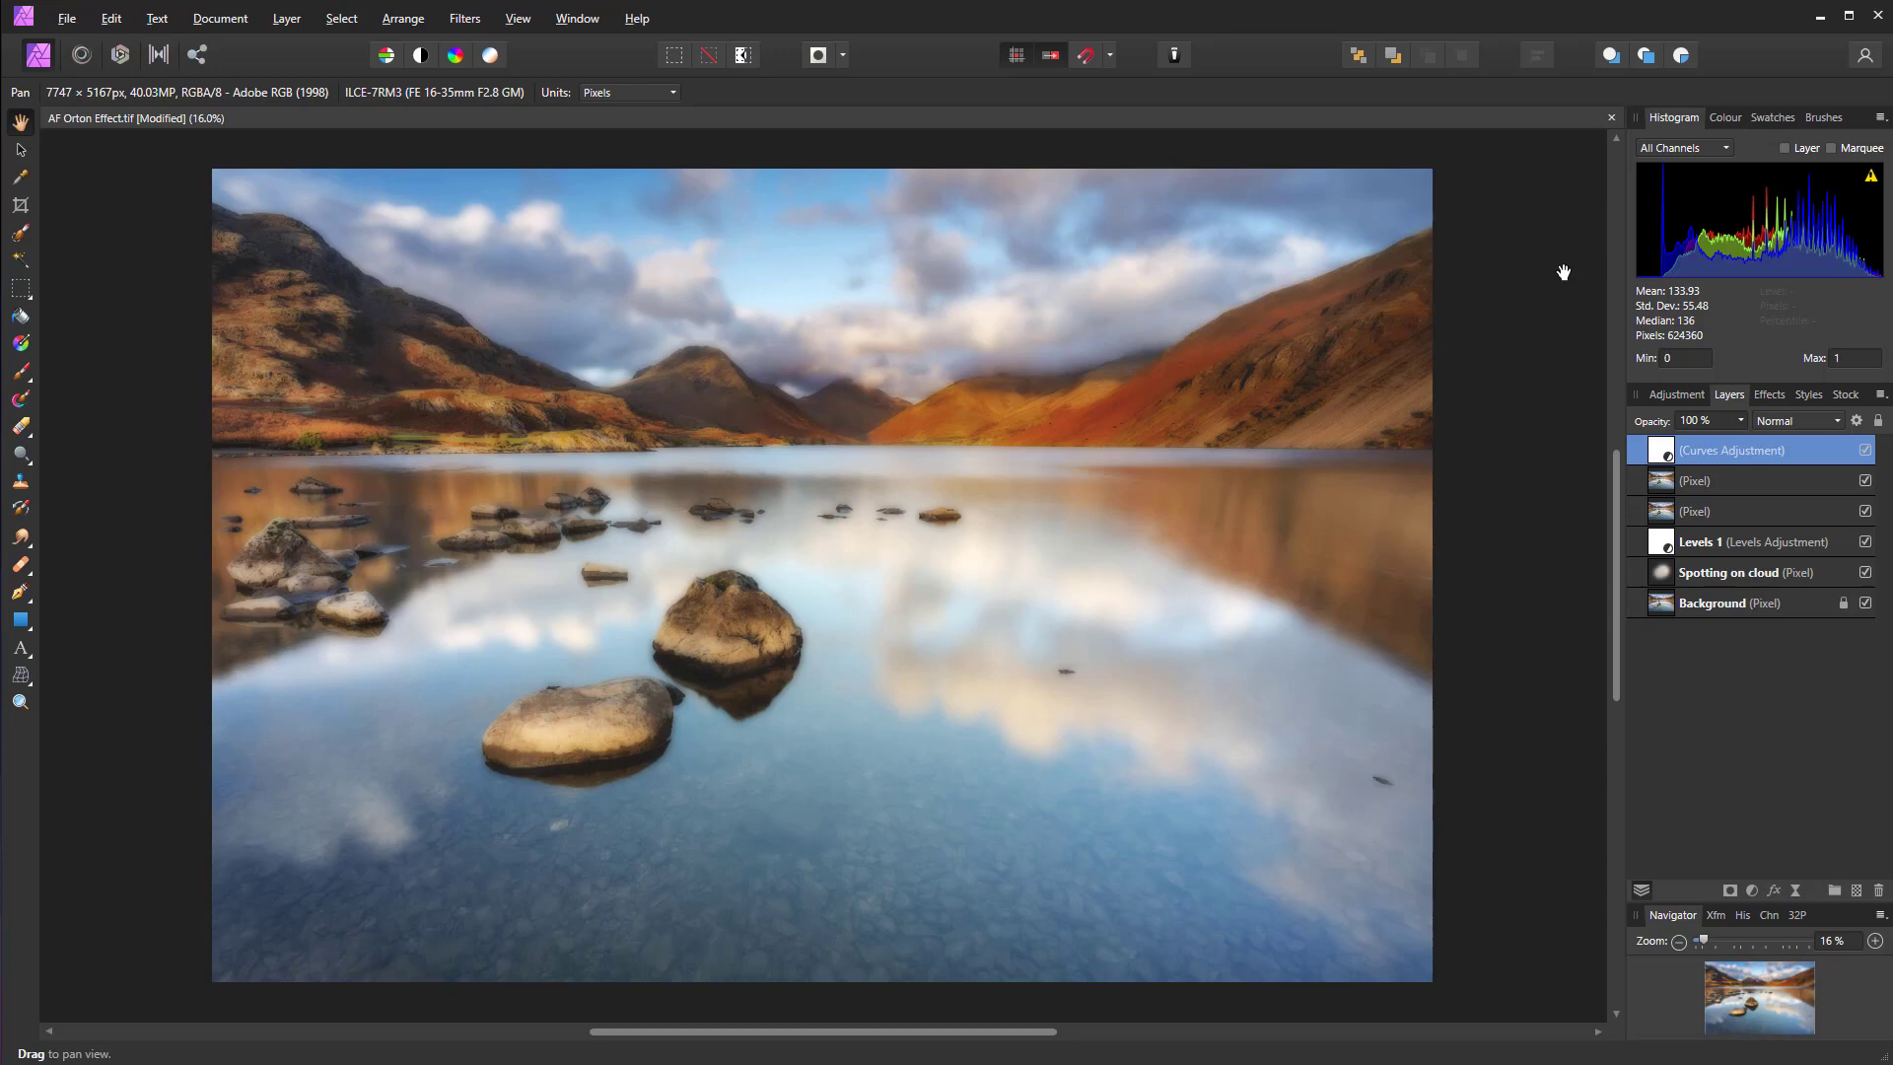
Step: Merge visible into a new top layer, delete the Curves and both glow pixel layers, and select the merged layer
key(ctrl+shift+alt+e)
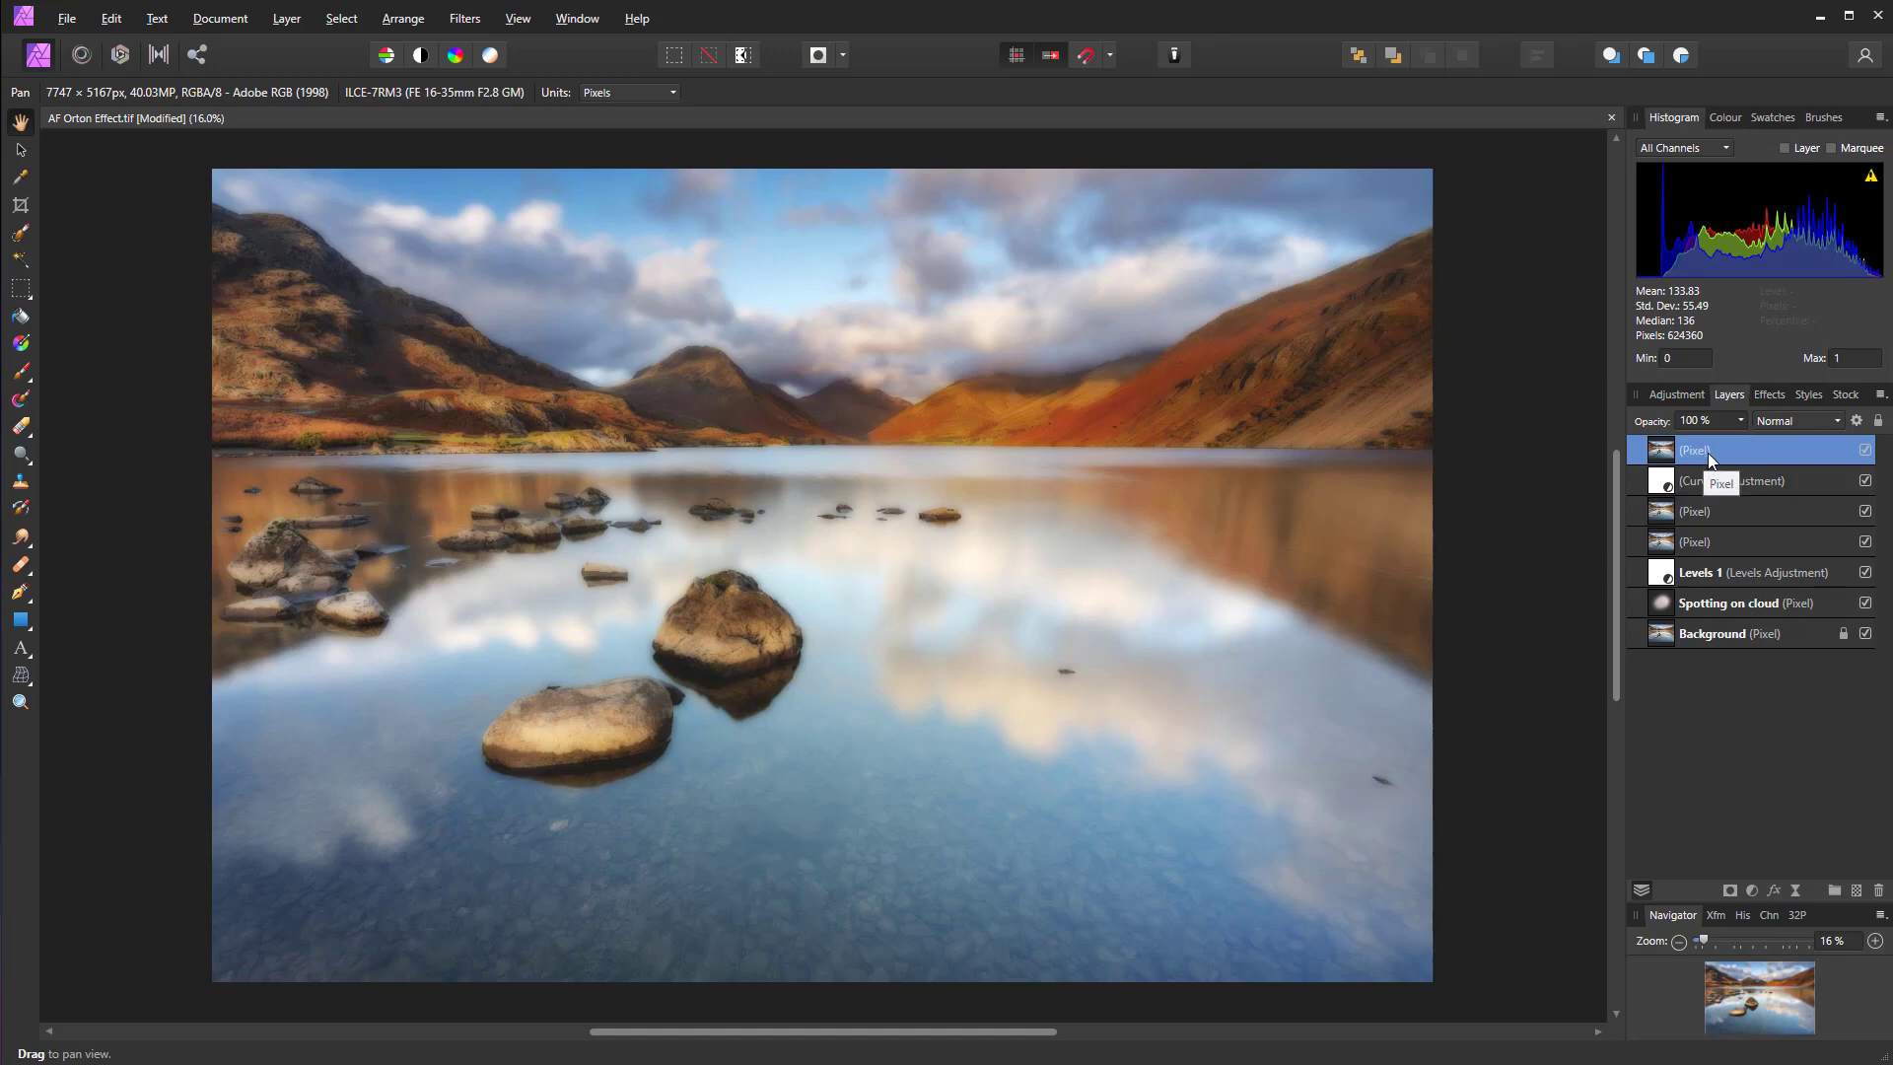
click(1751, 483)
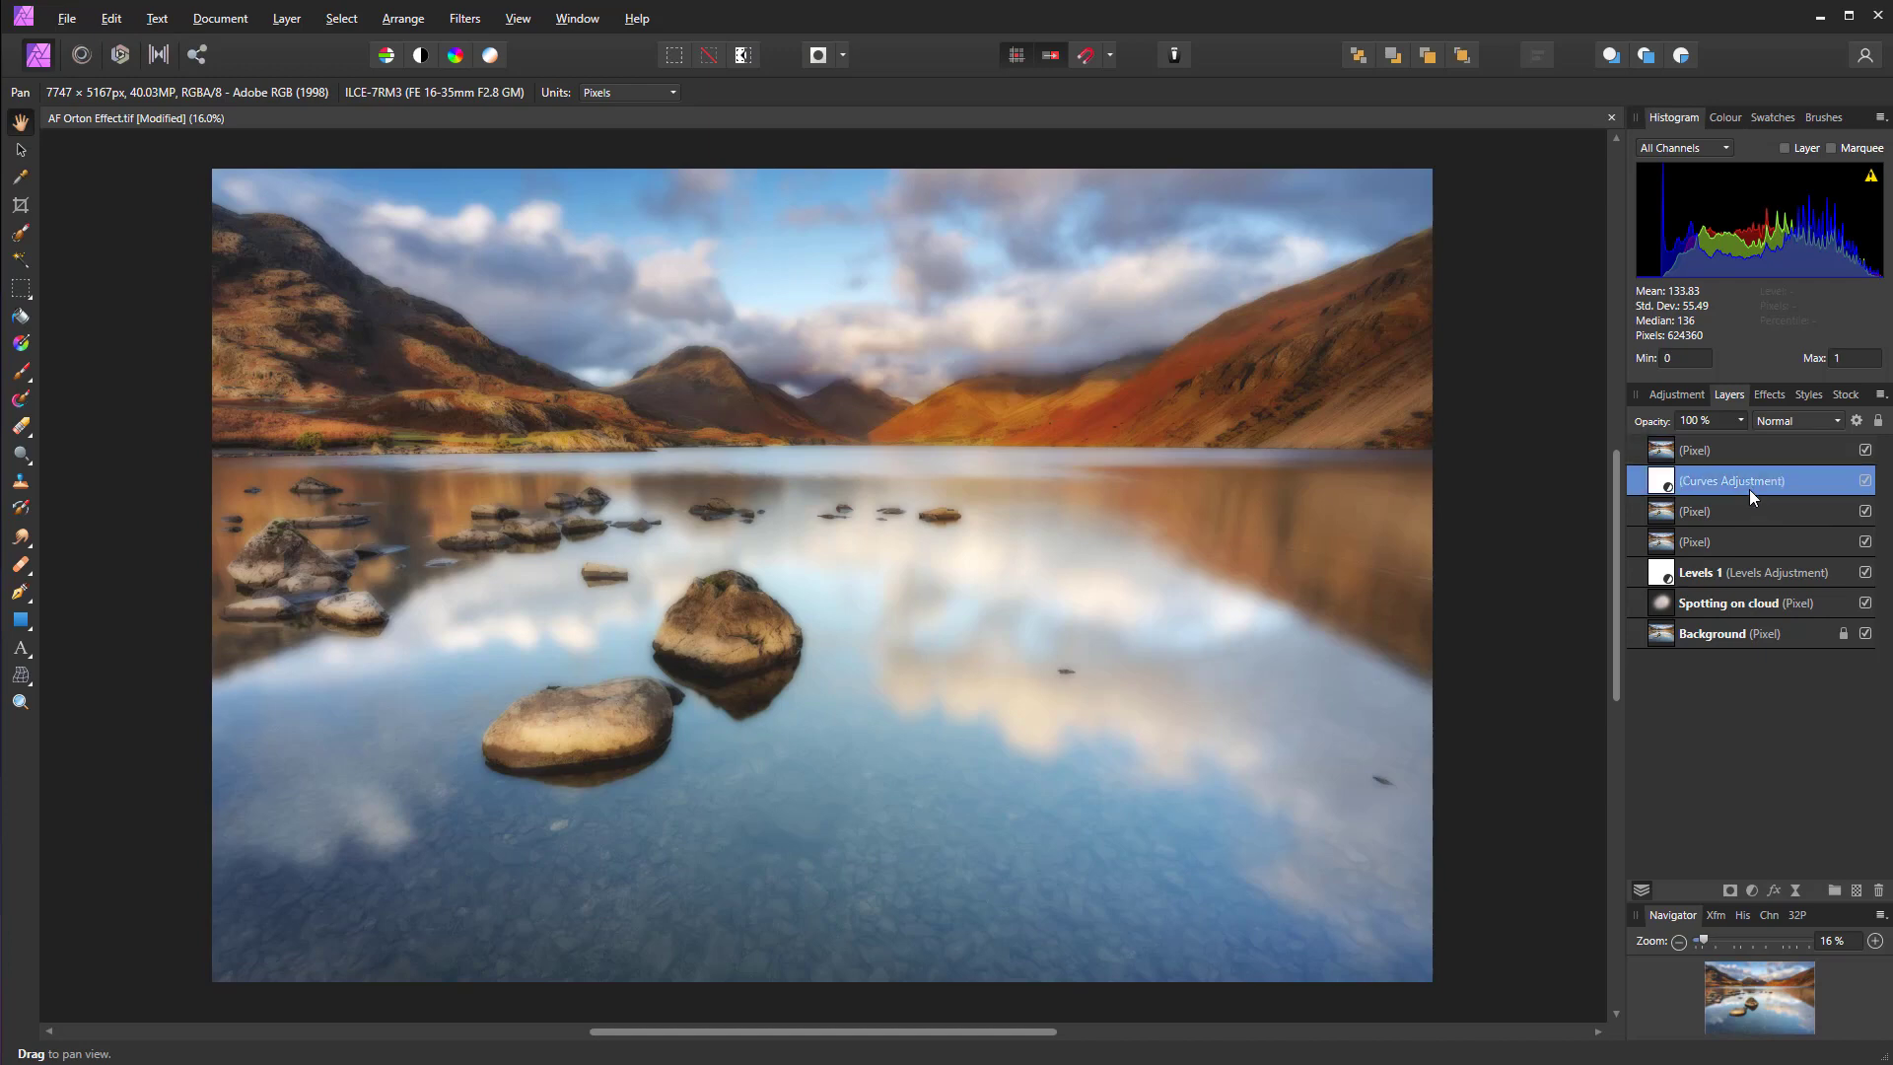
shift+click(1727, 545)
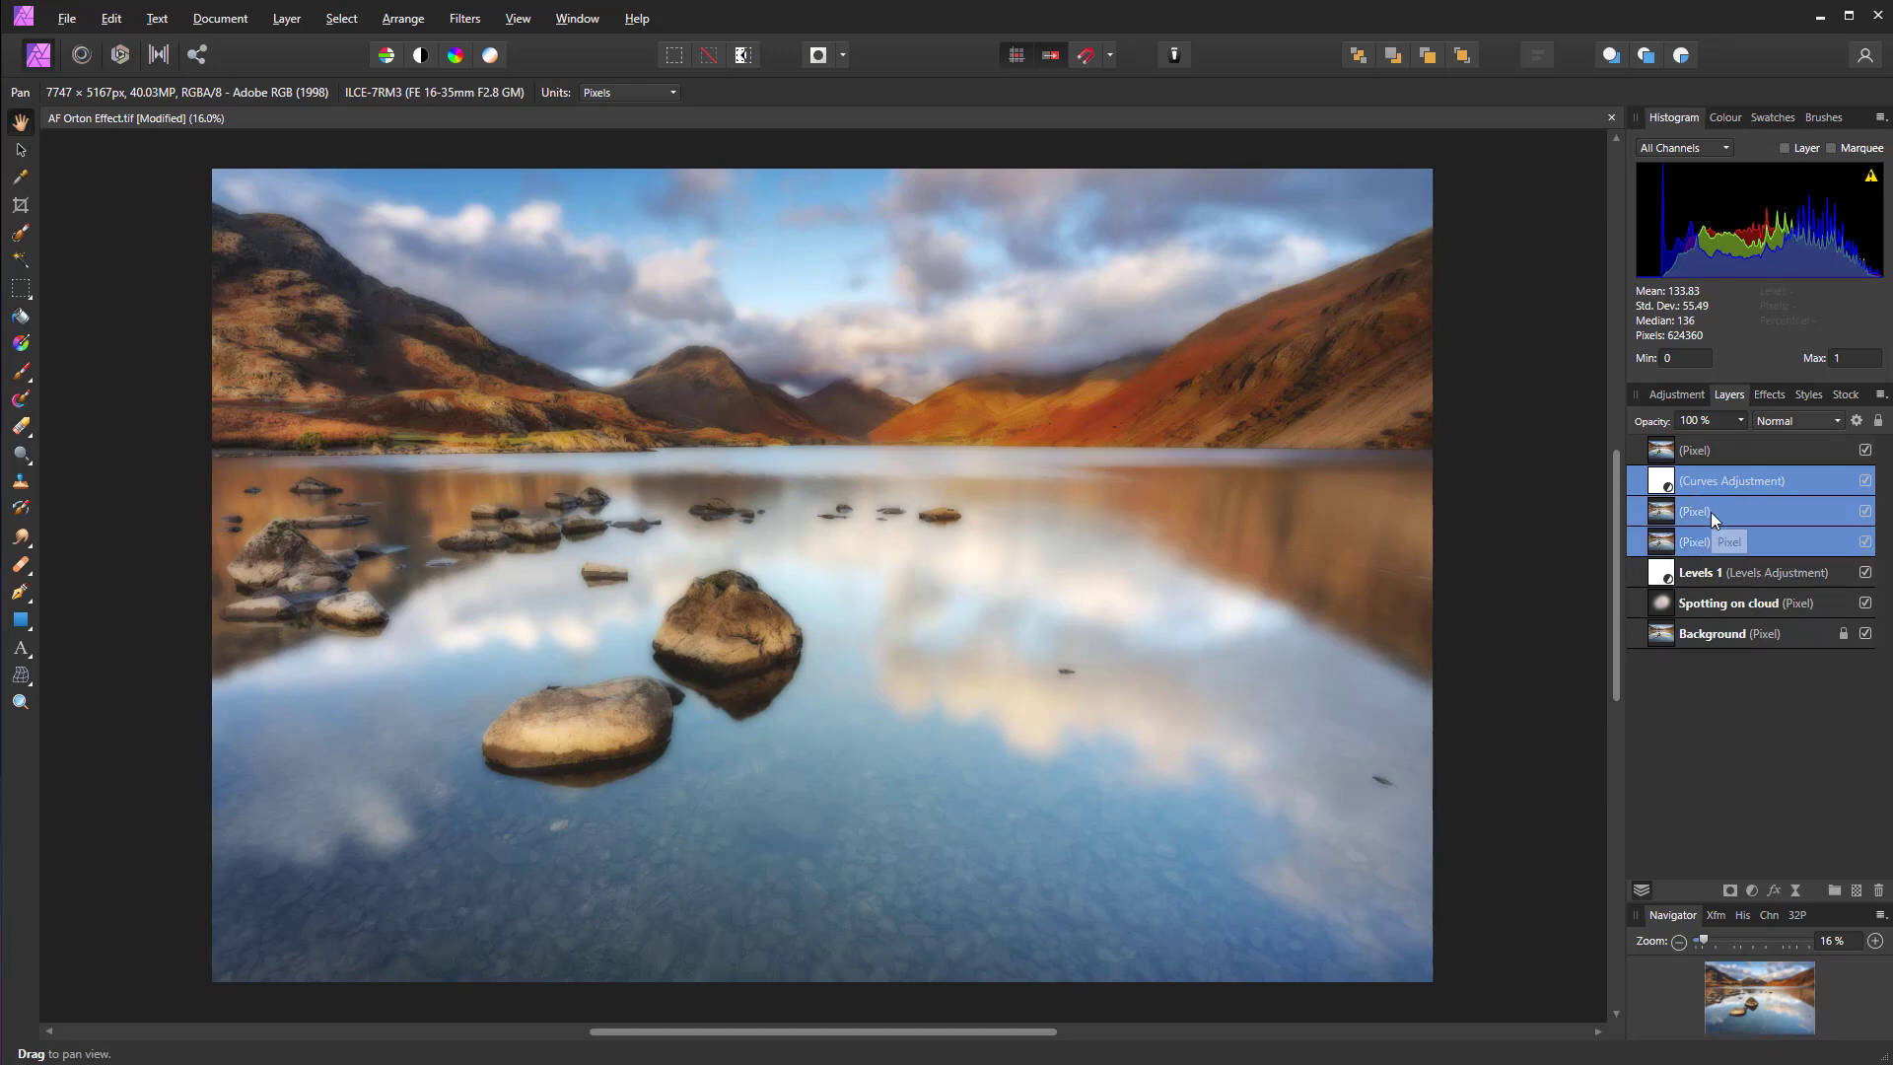
drag(1710, 511, 1879, 890)
click(1710, 451)
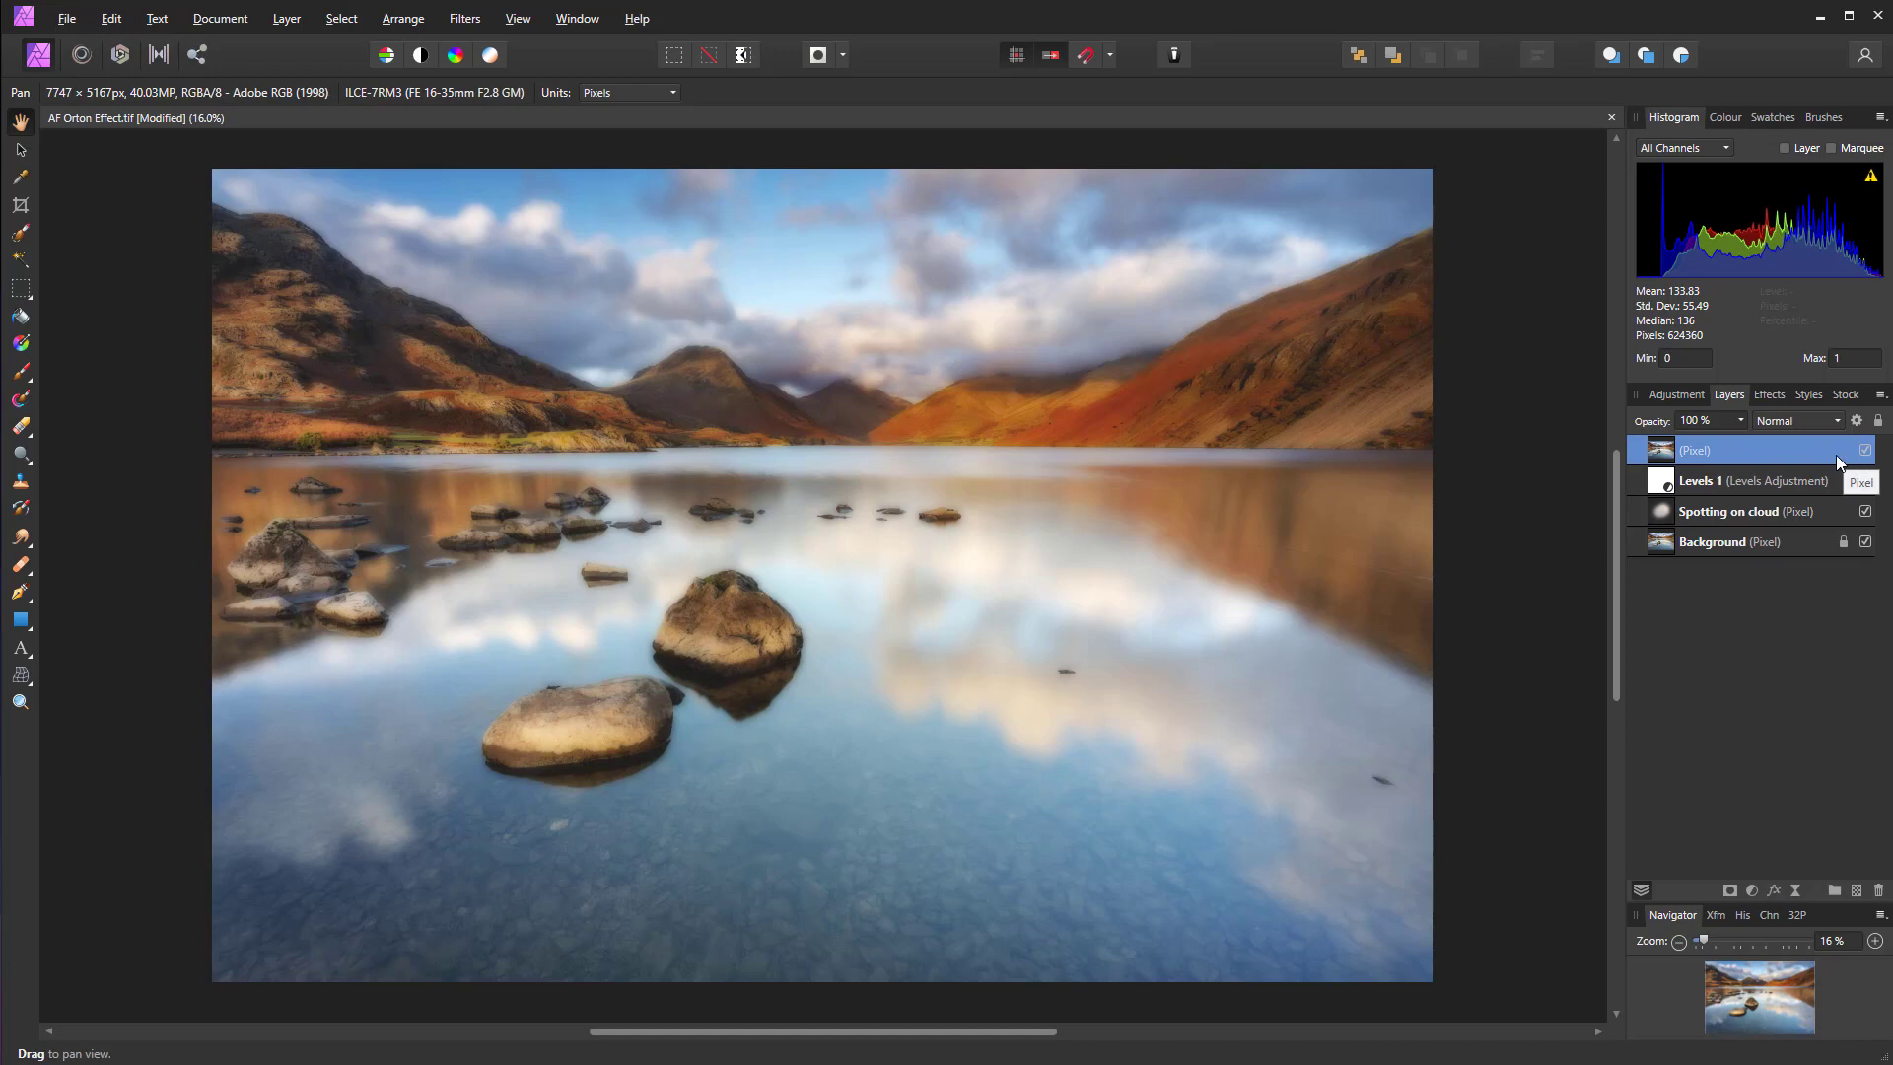
Step: Rename the merged top layer to 'Orton'
double_click(1709, 454)
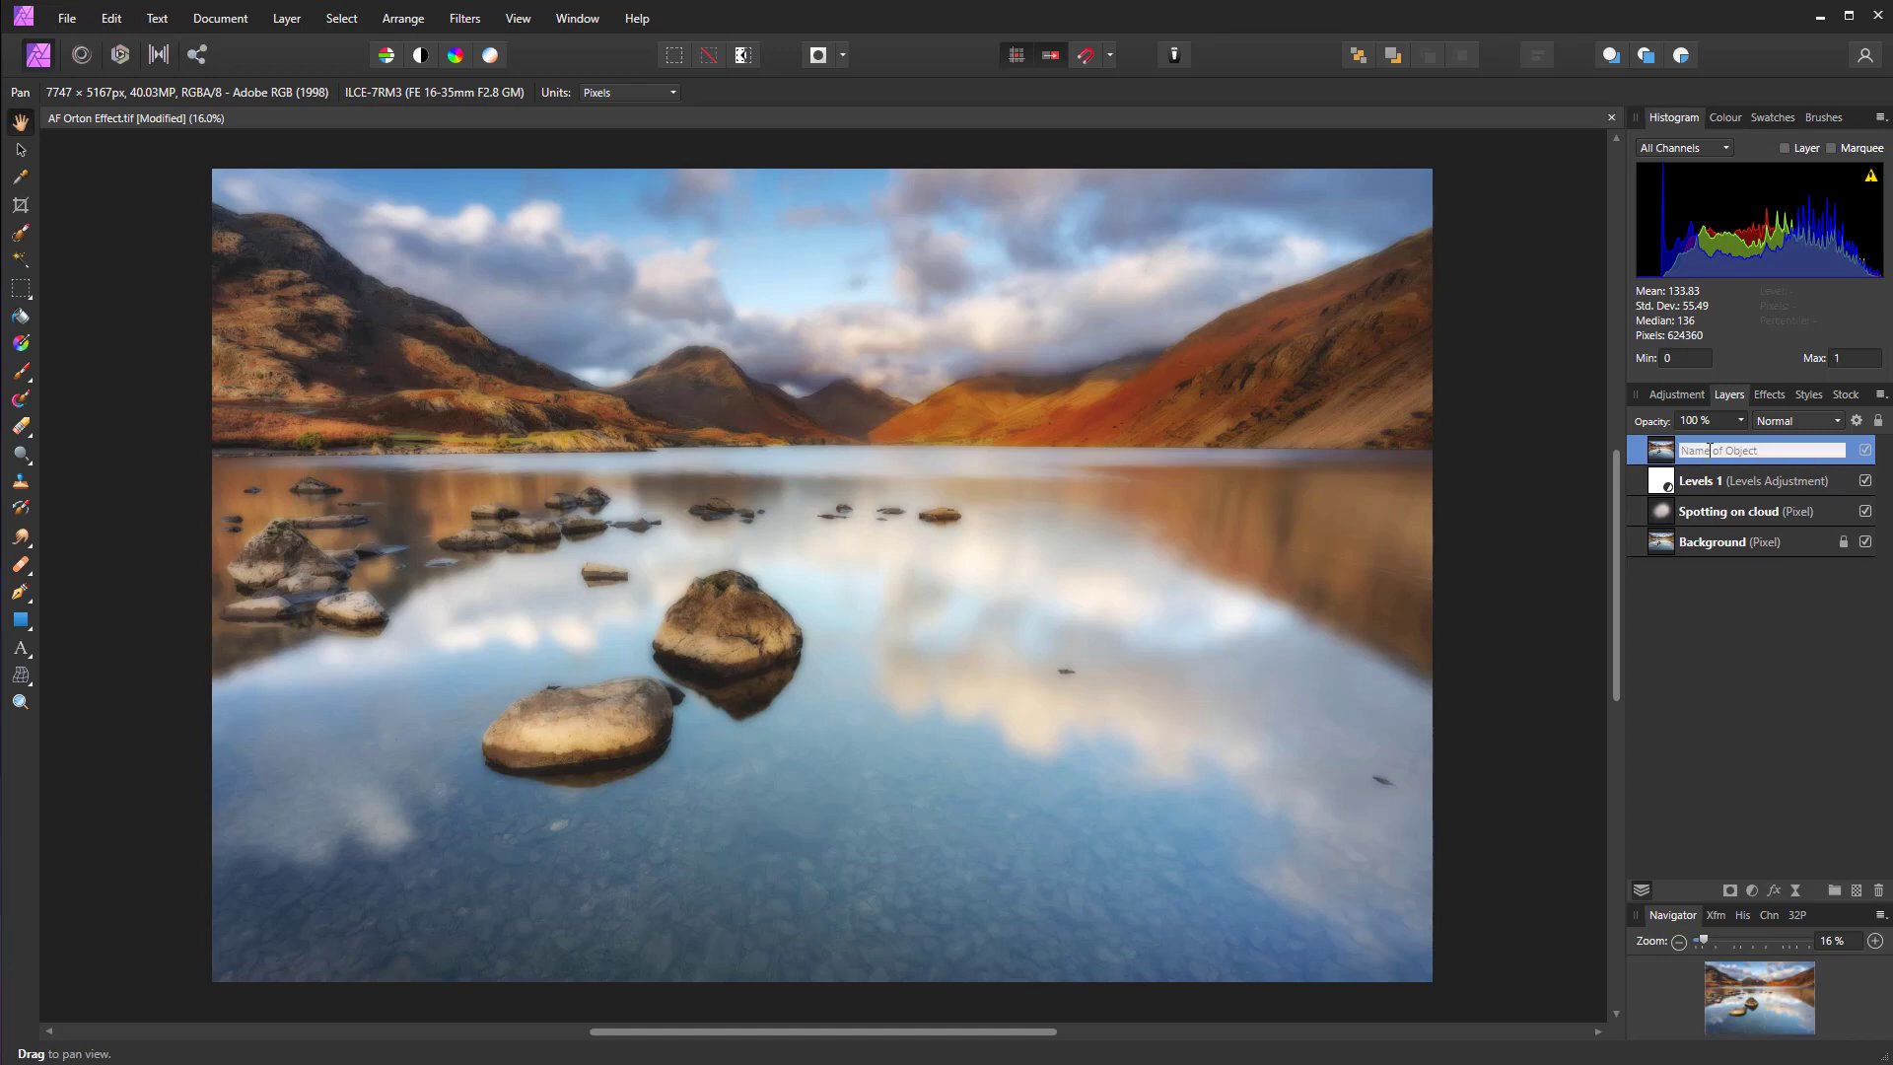
text(Orton)
key(Return)
Step: Set the Orton layer's blend mode to Luminosity
click(1840, 424)
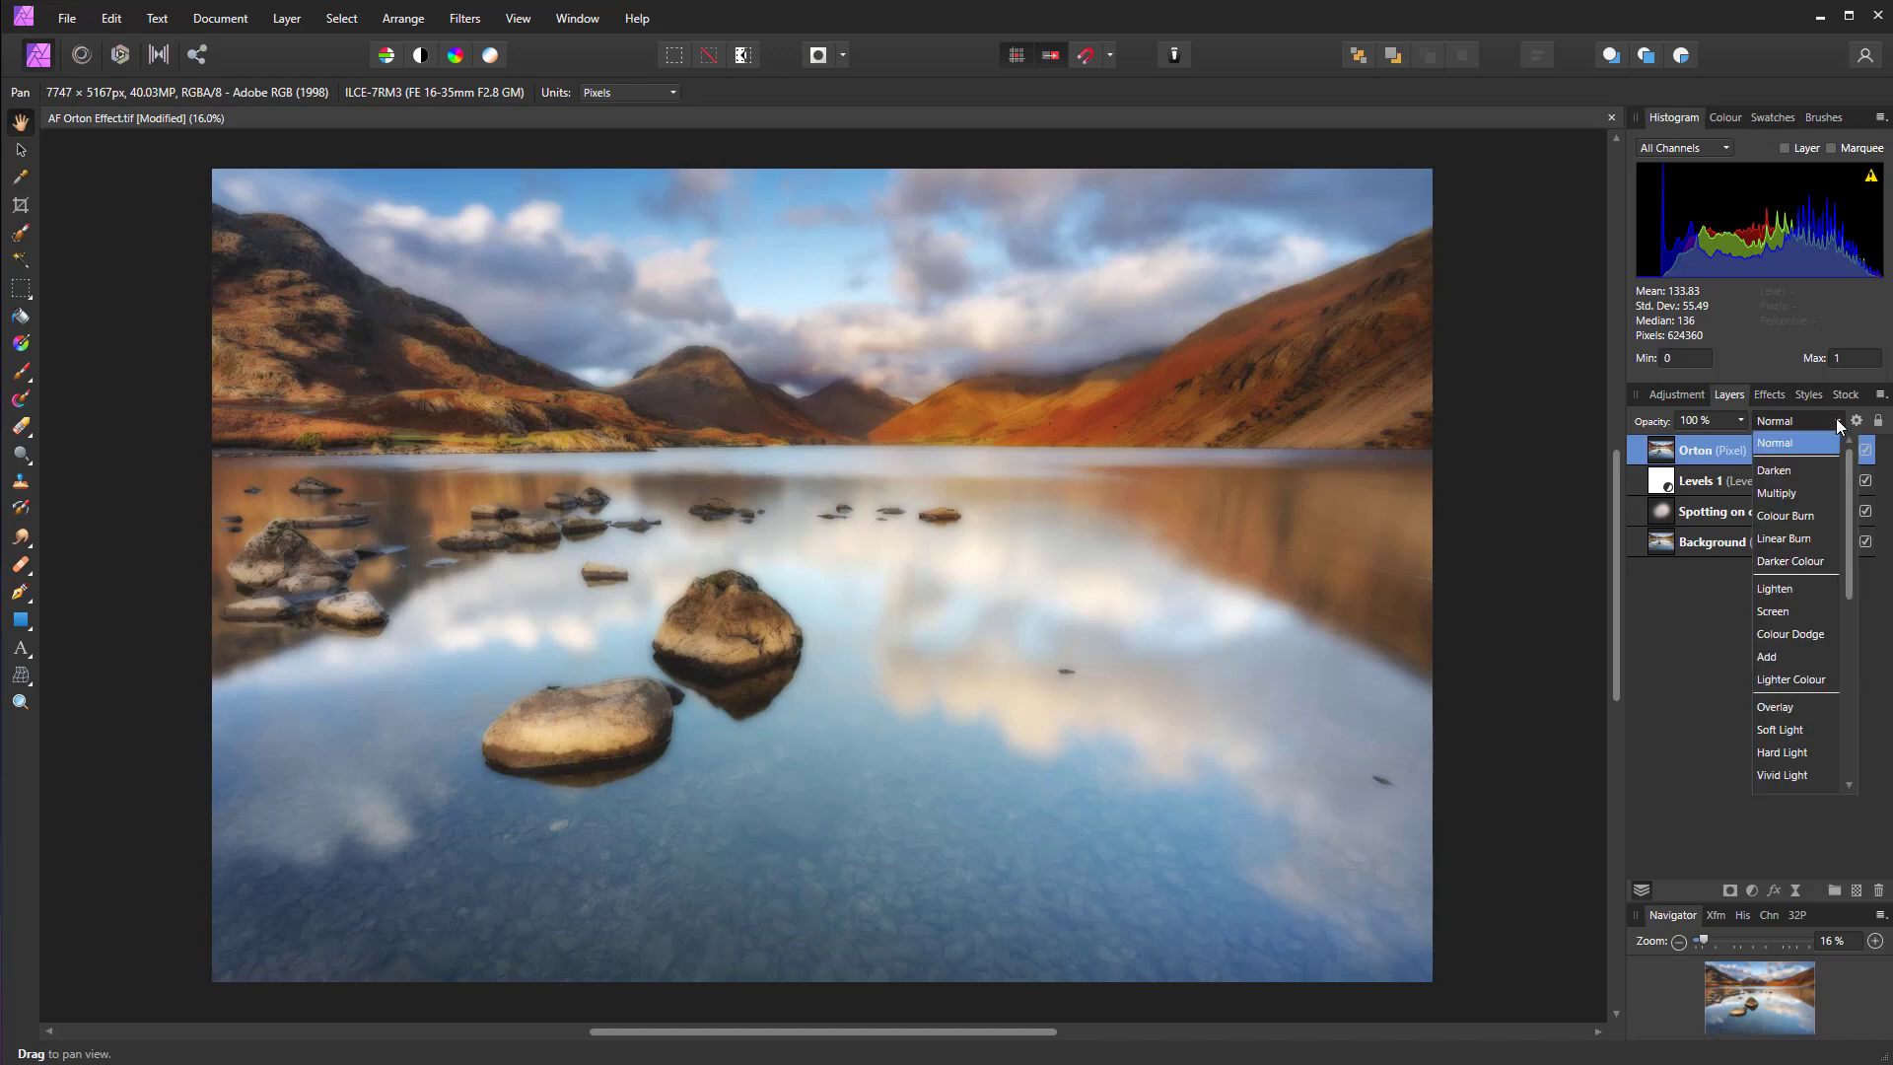
drag(1852, 488, 1853, 666)
click(1812, 629)
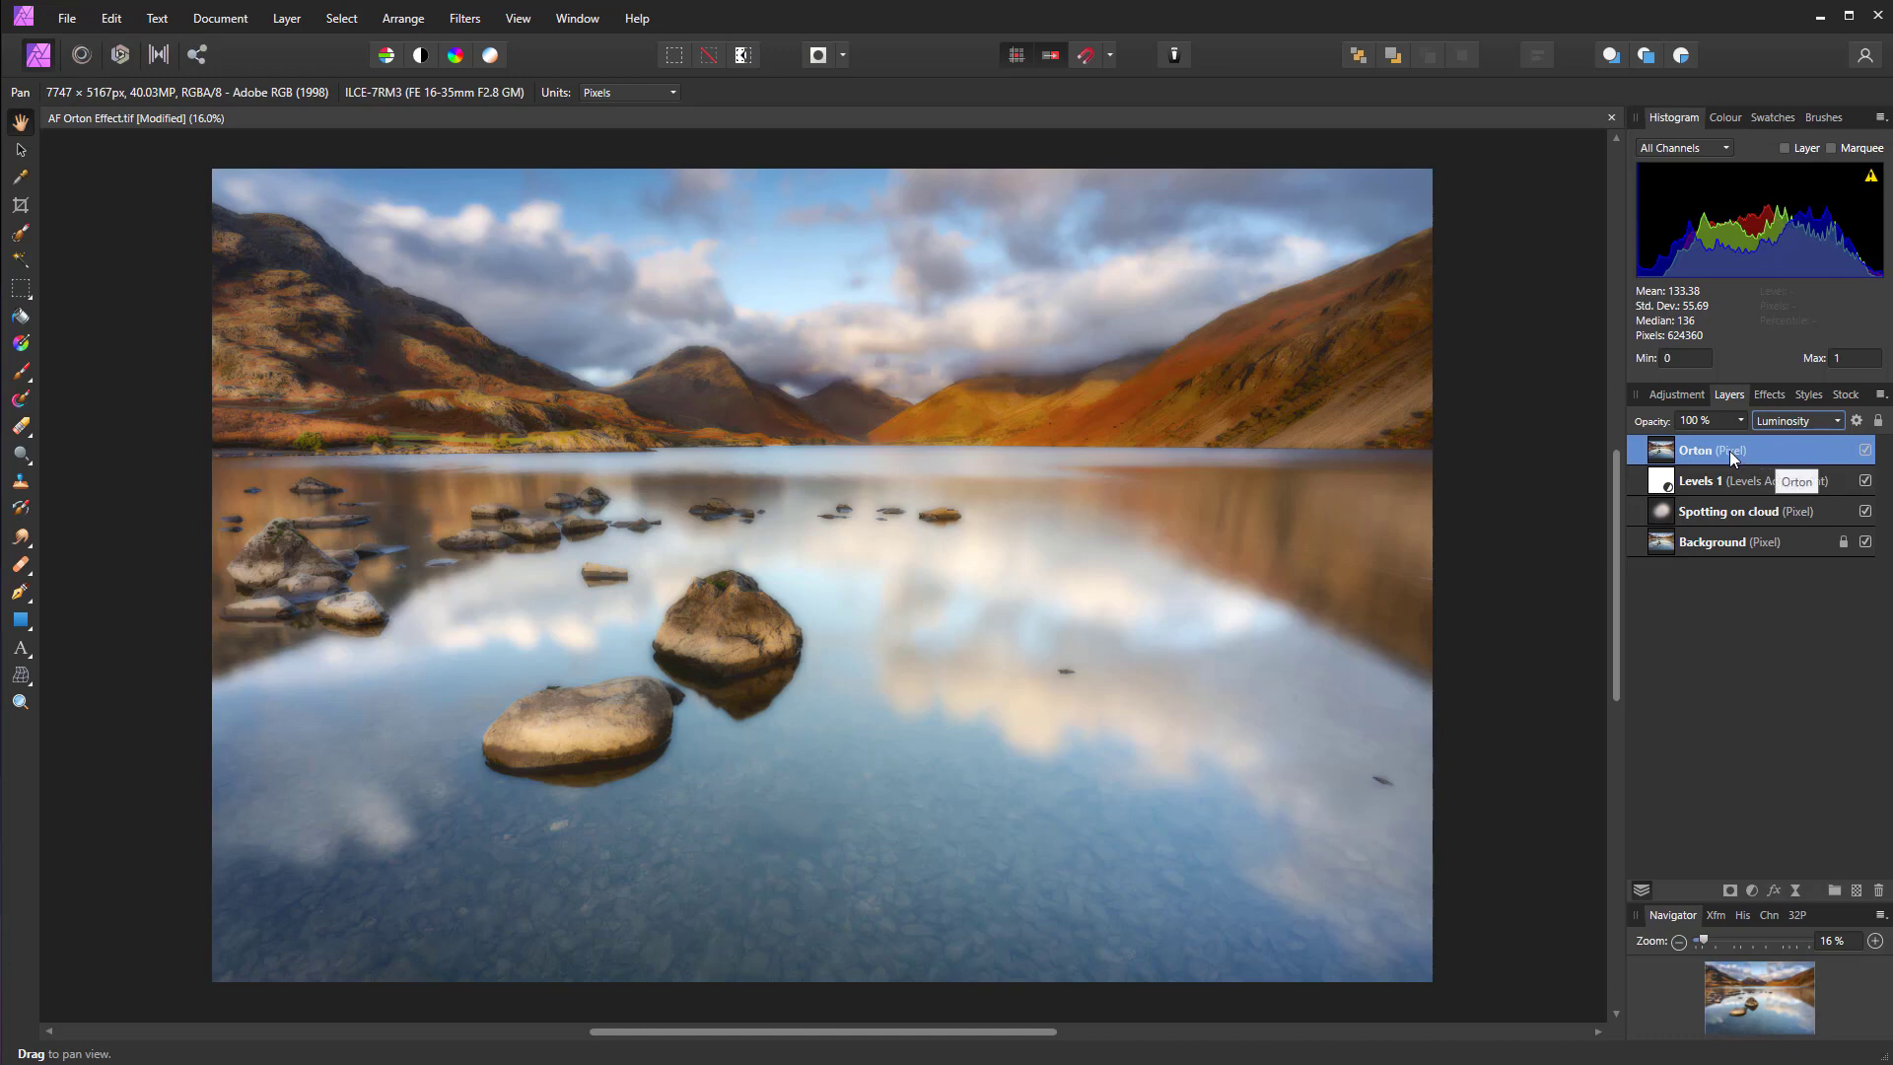
Step: Open the Orton layer's Blend Options and add a point to the Source Layer Ranges line
click(1856, 420)
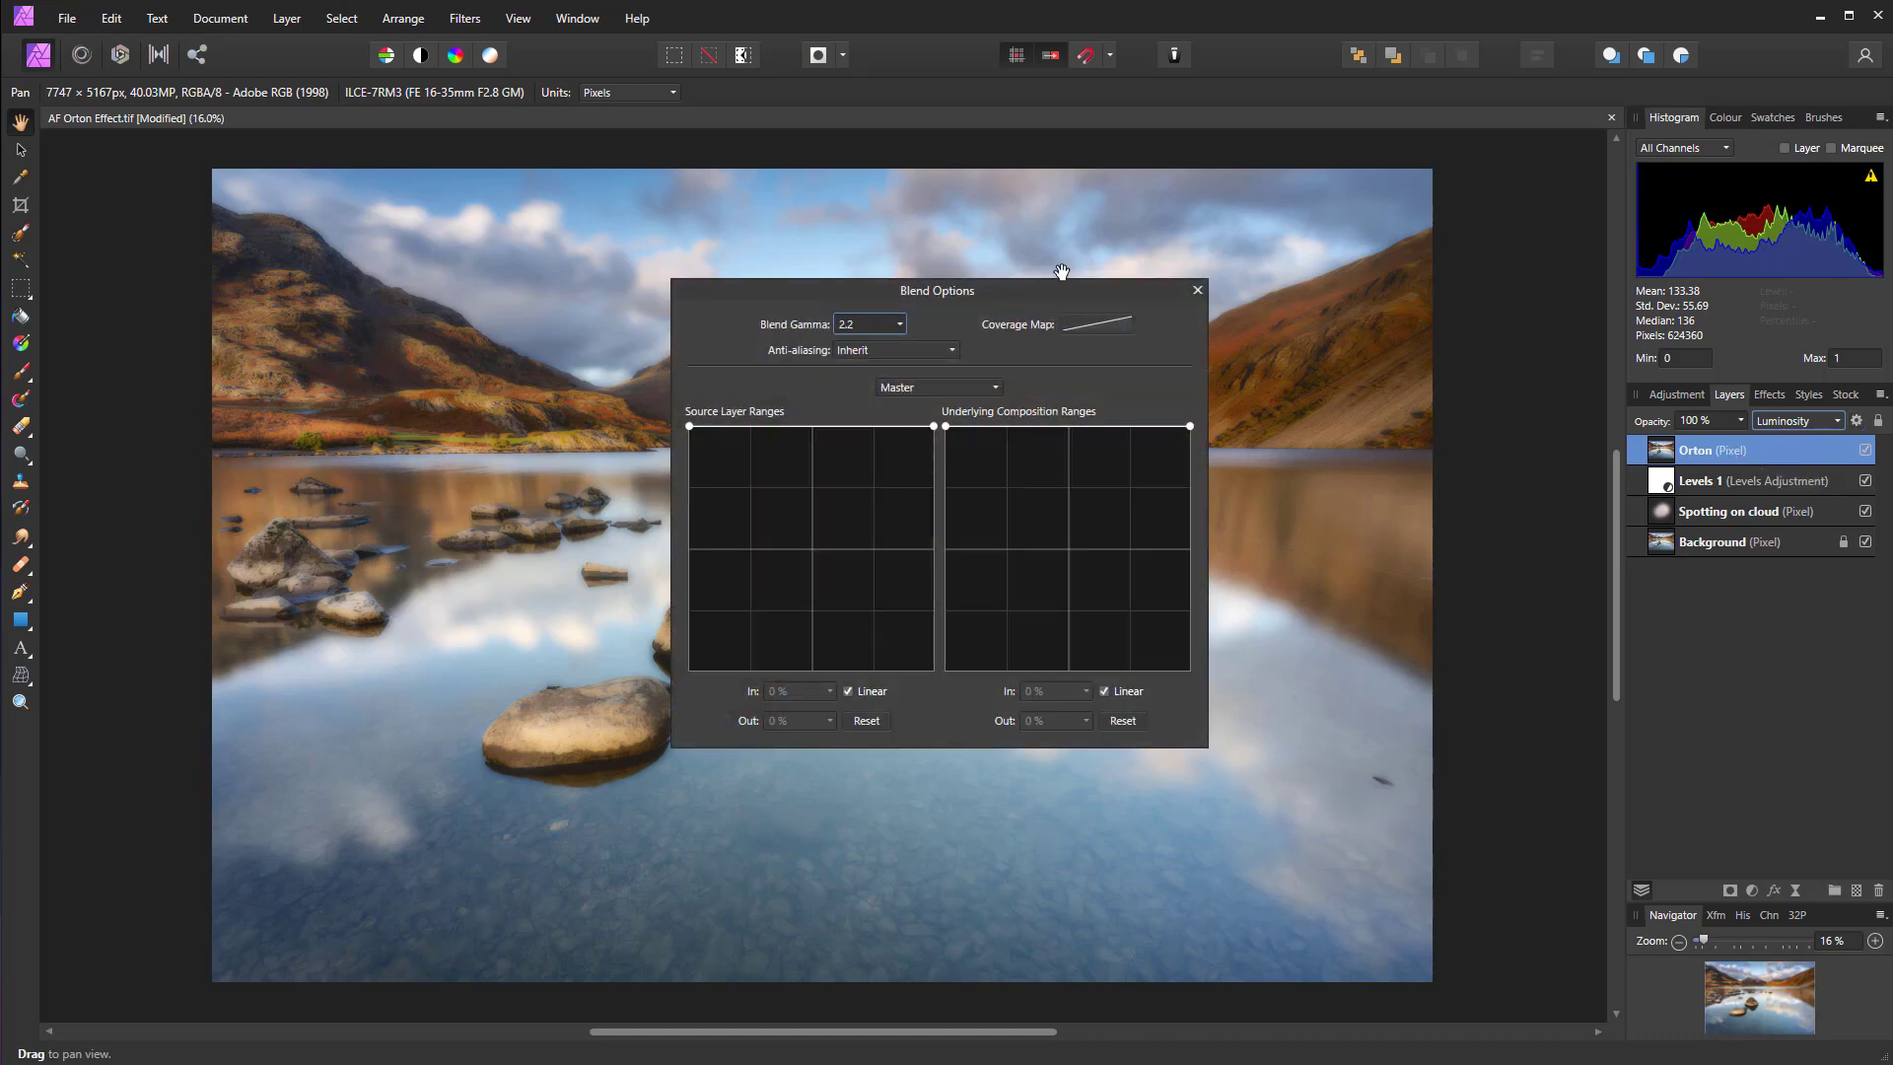
drag(1027, 284, 1320, 281)
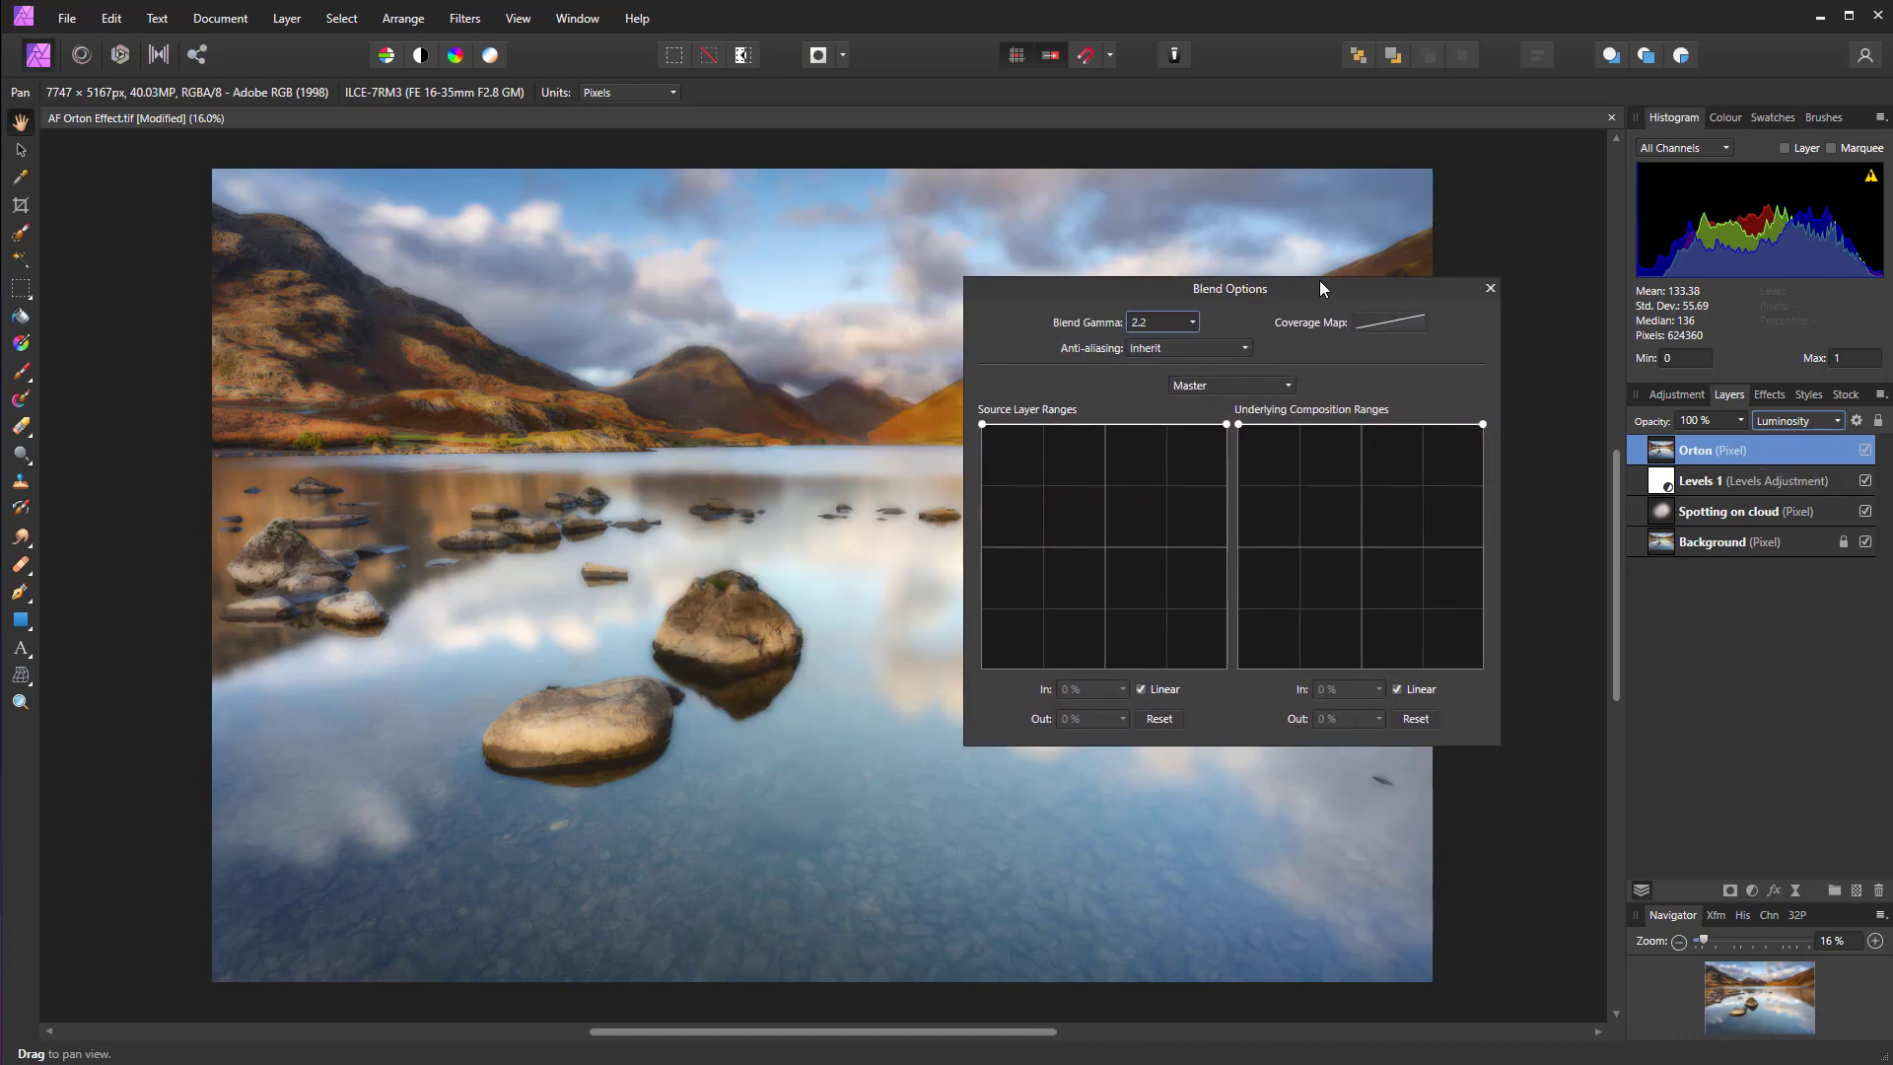
click(1106, 424)
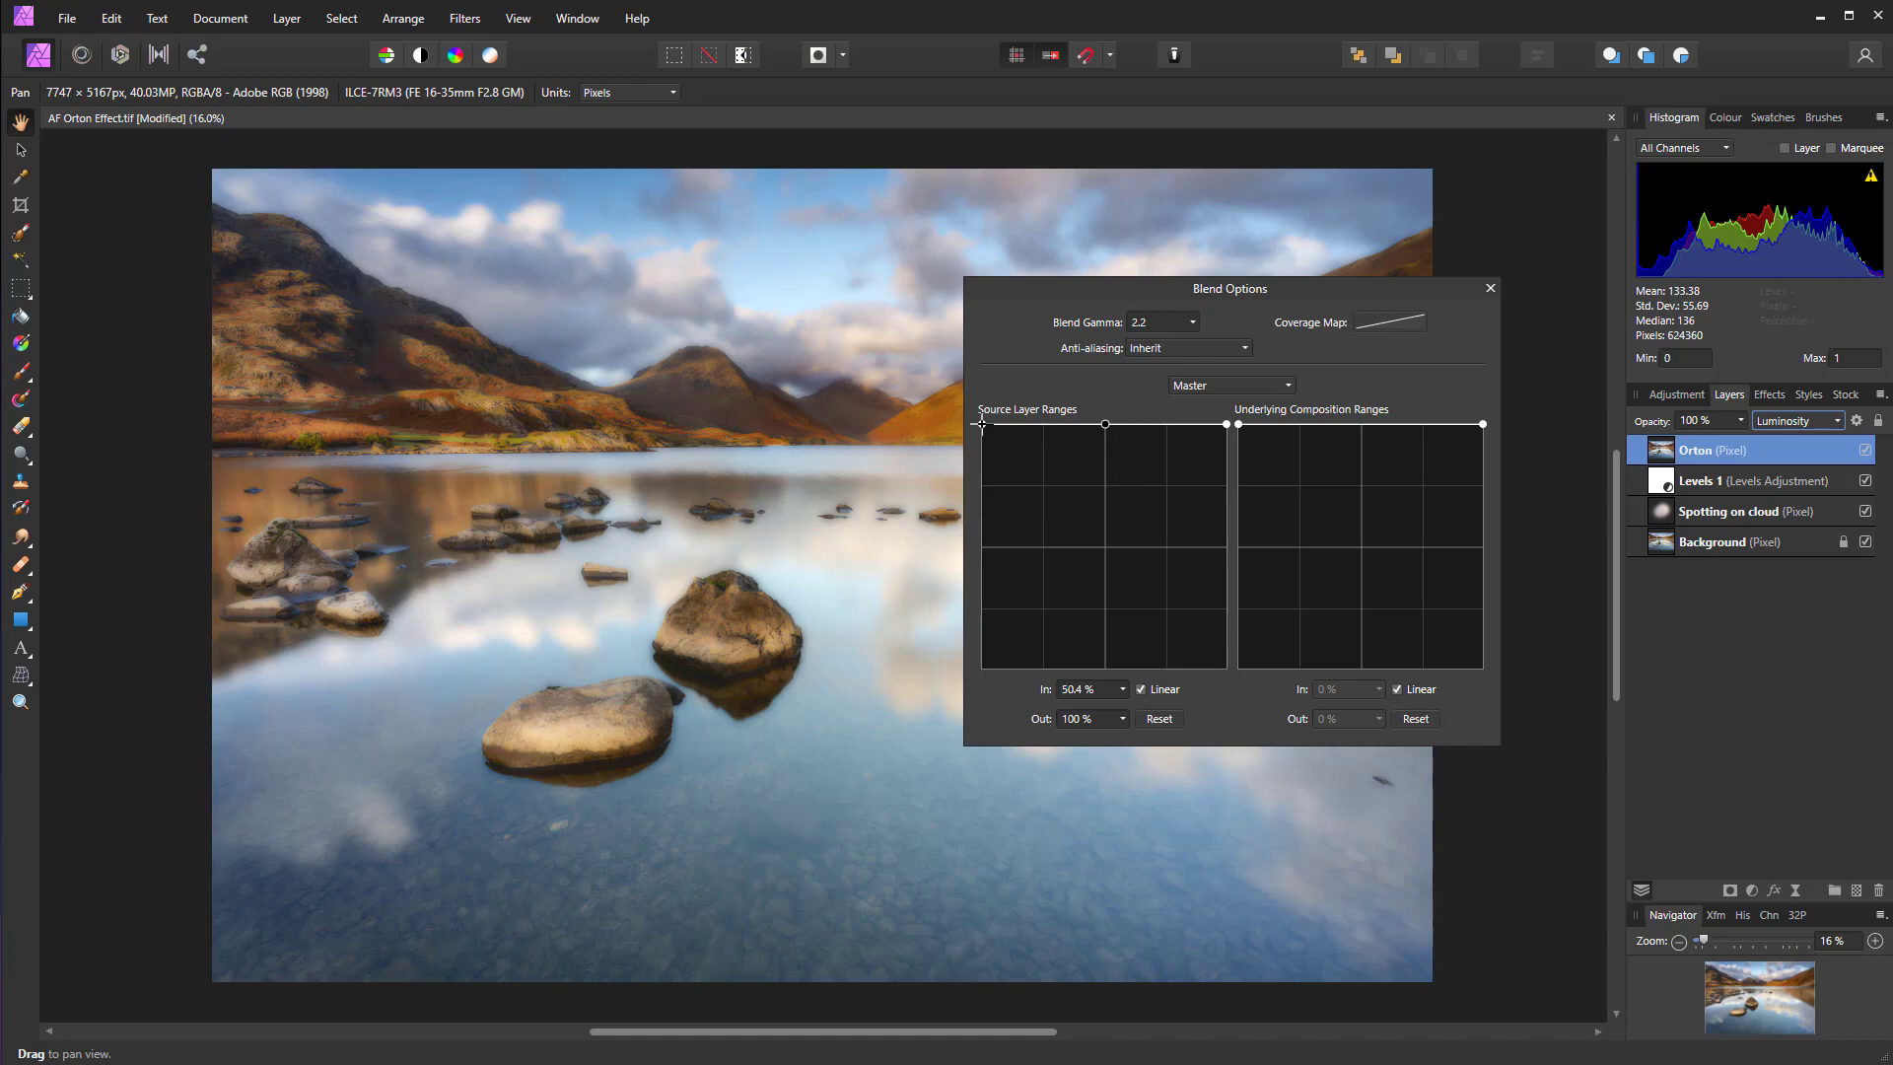
mouse_move(981, 424)
mouse_down()
mouse_move(961, 545)
mouse_move(958, 417)
mouse_up()
Step: Zoom in on the lake rock and lower the source range shadow output to 49.9%, removing the stray point
key(z)
click(737, 694)
click(737, 694)
click(738, 694)
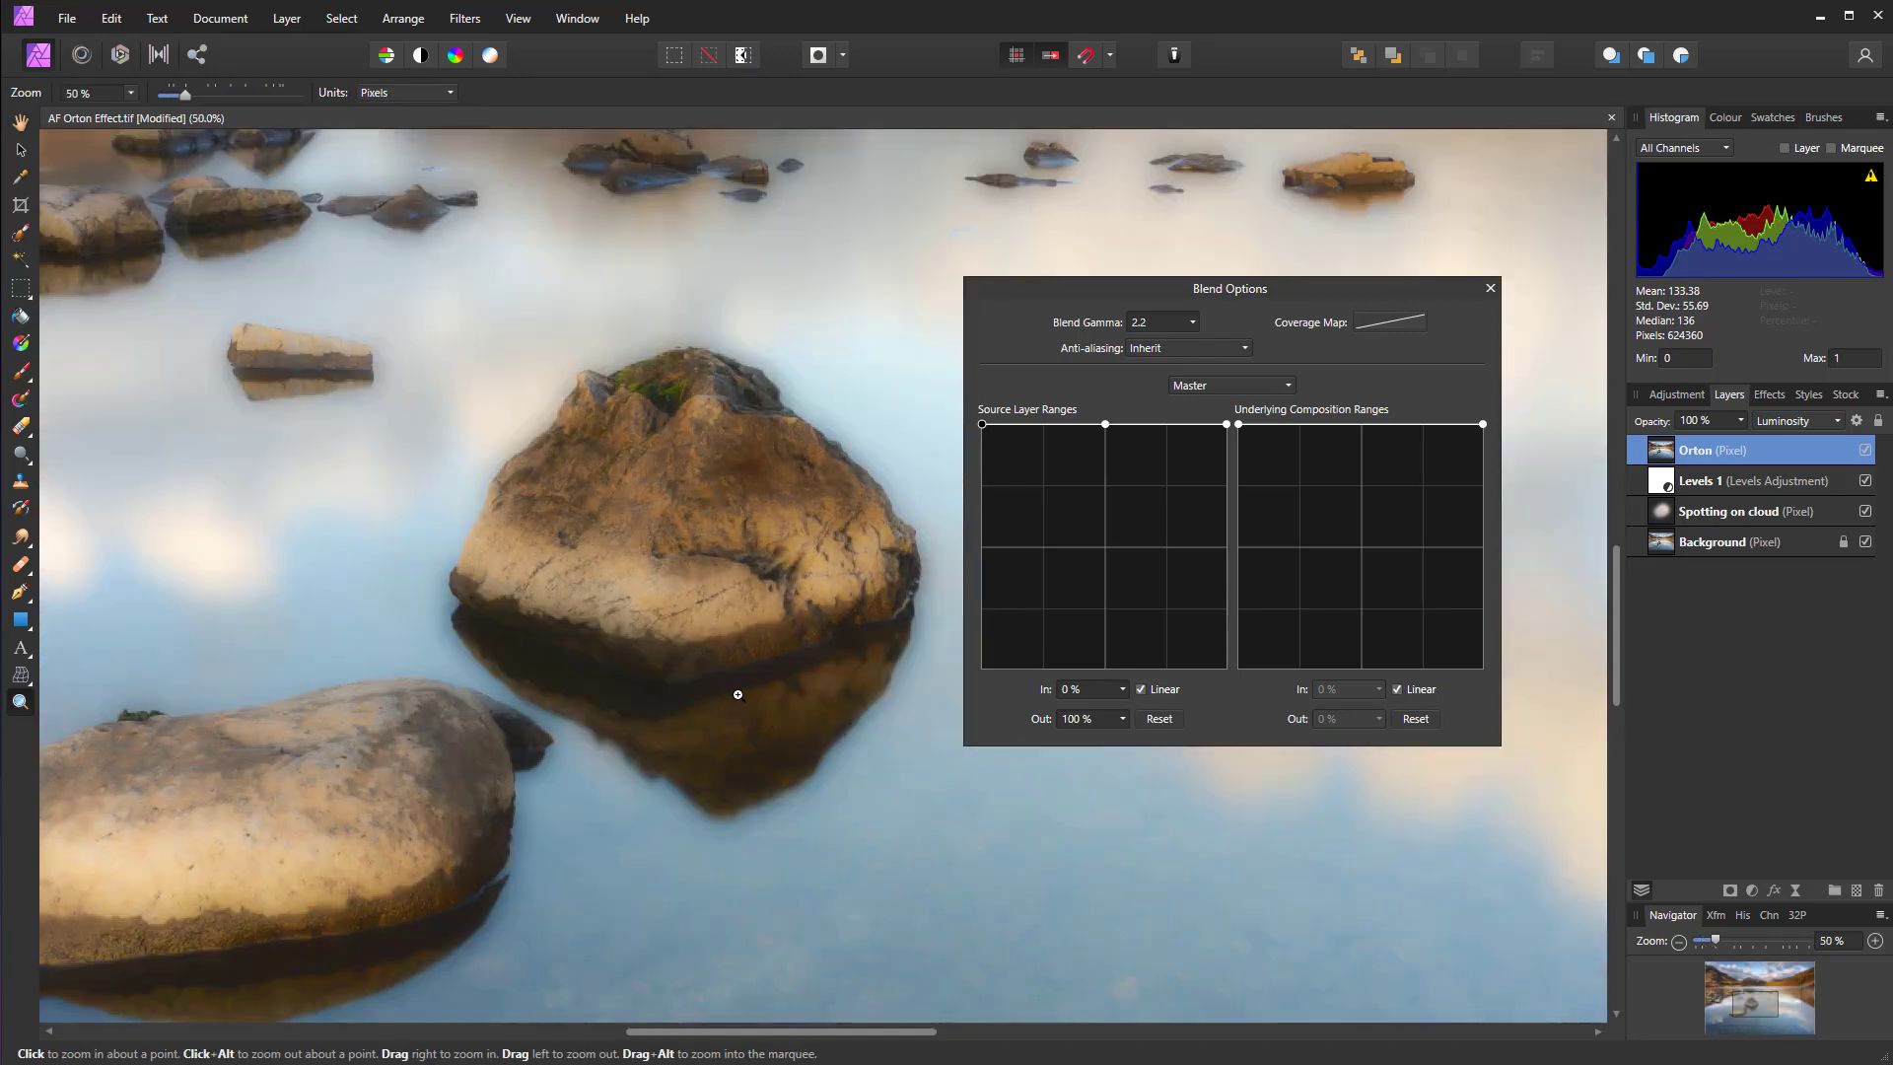
click(739, 694)
click(815, 643)
drag(854, 654, 701, 562)
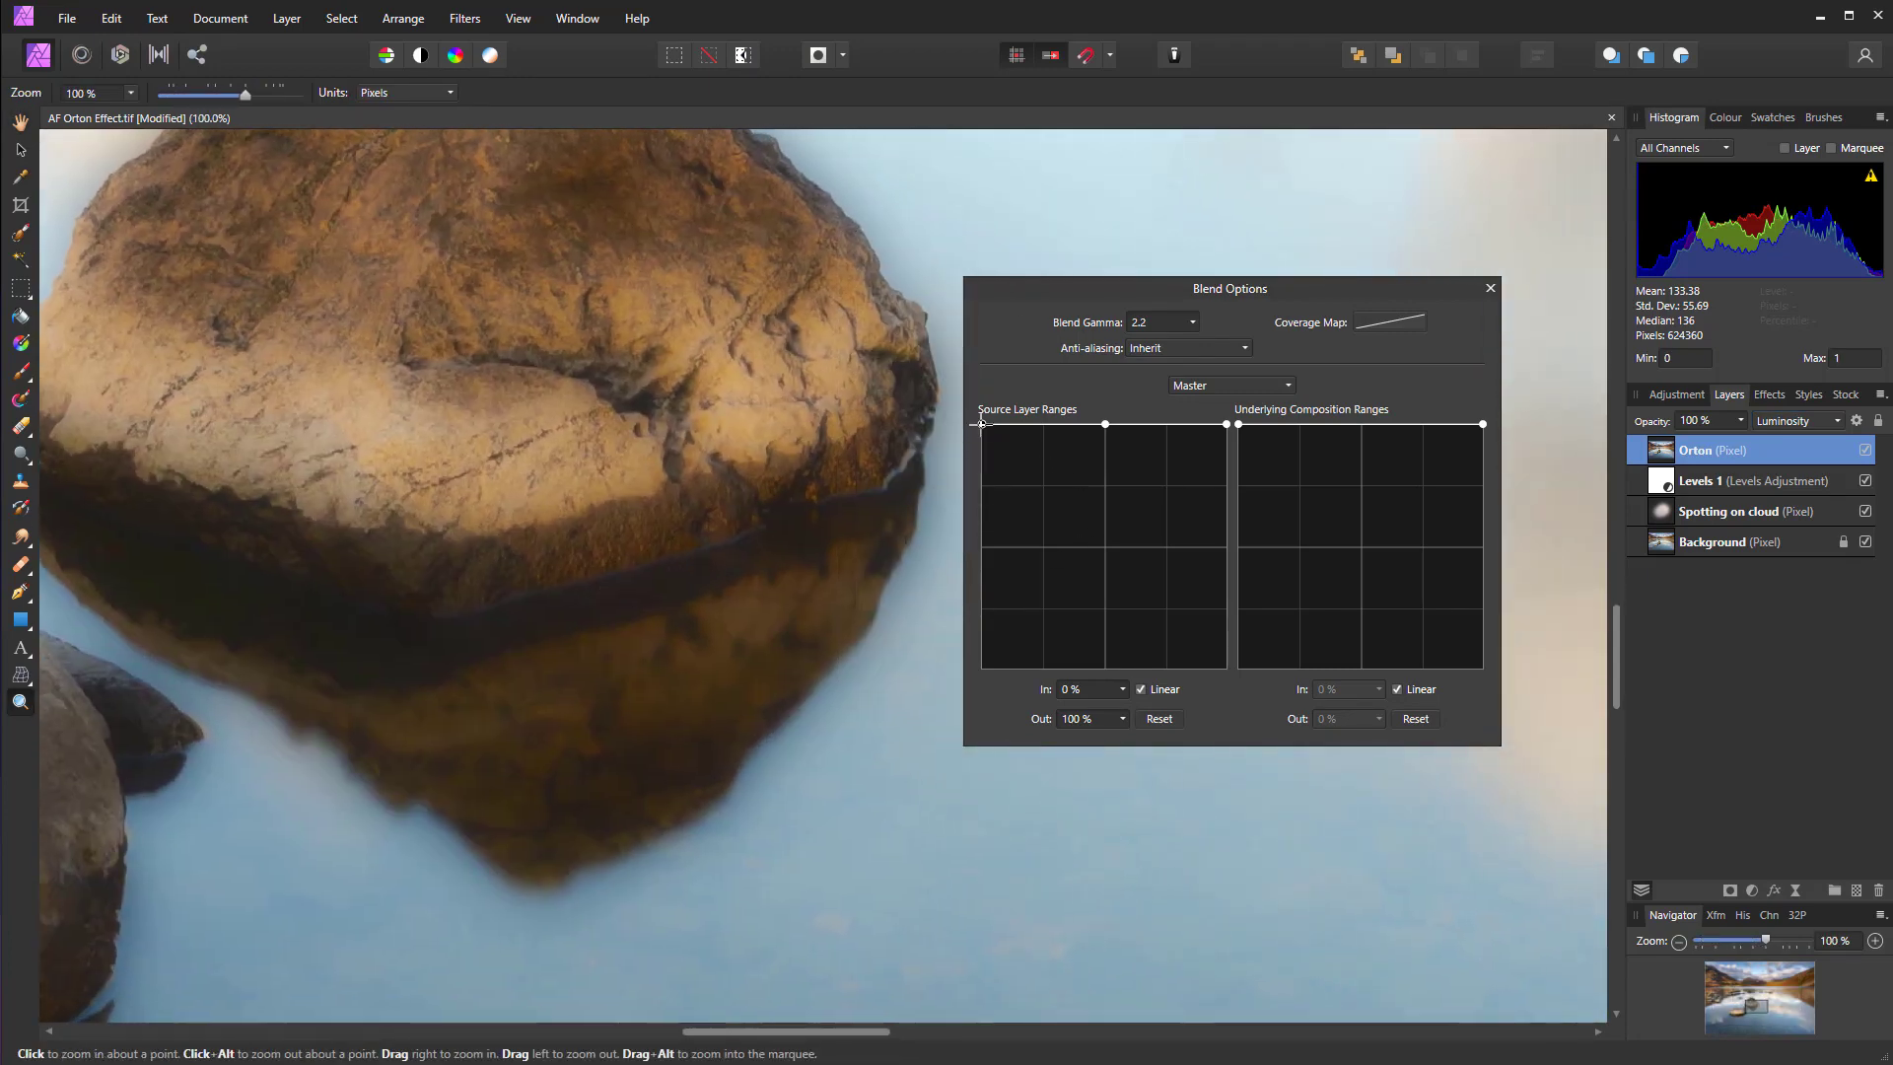
drag(982, 425, 920, 547)
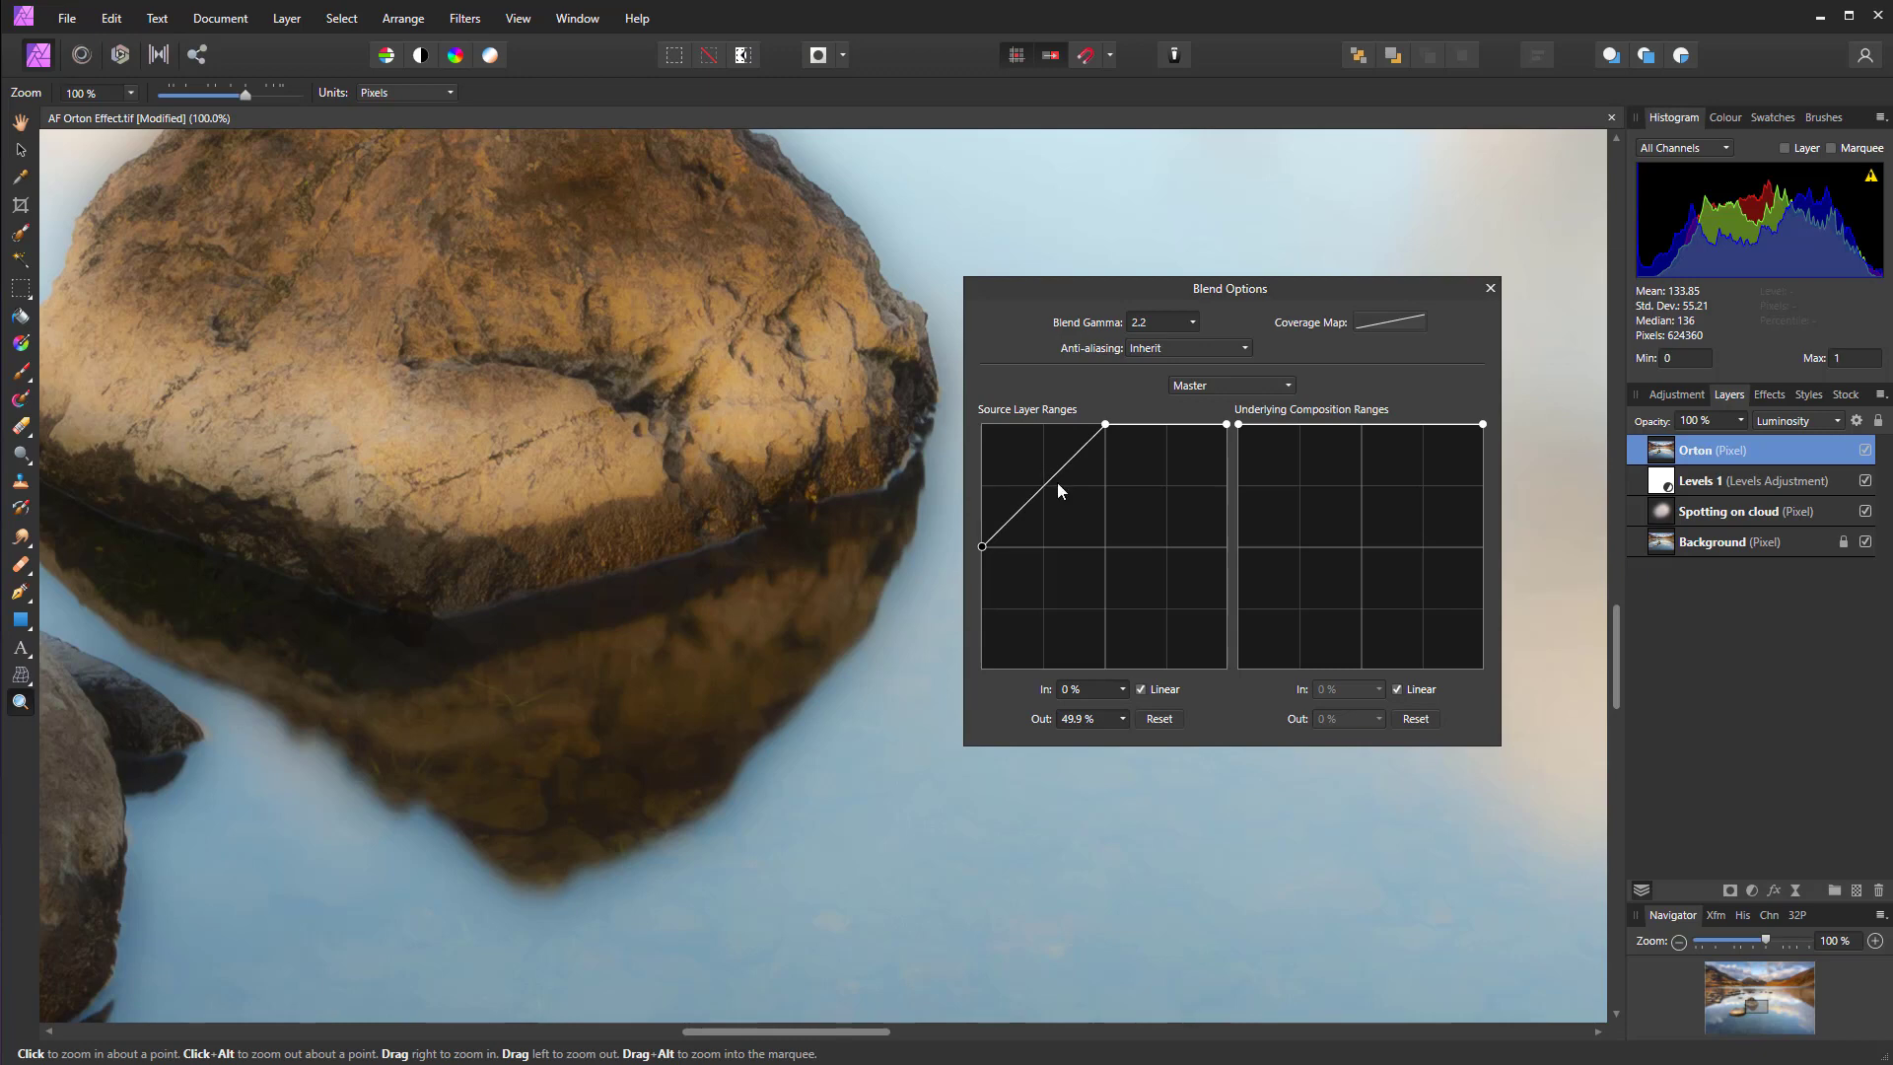
drag(1058, 490, 1103, 532)
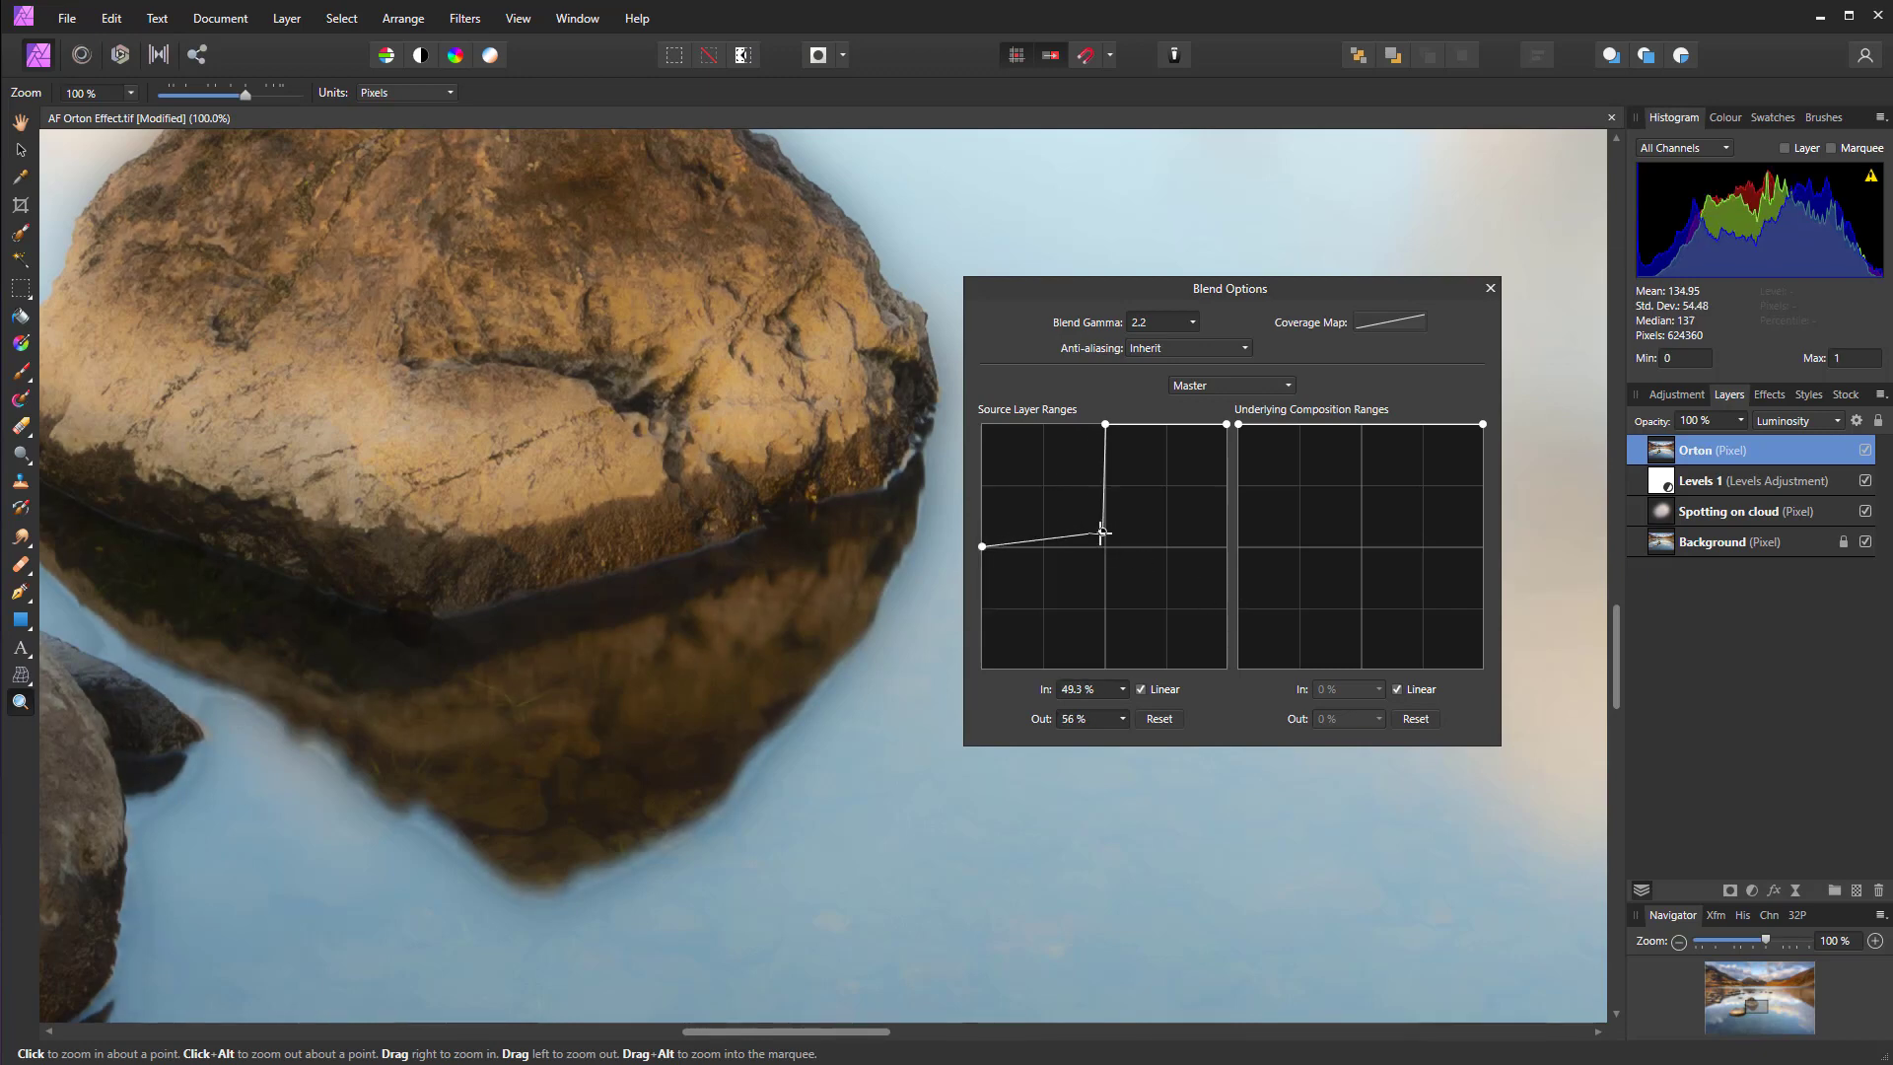
key(Delete)
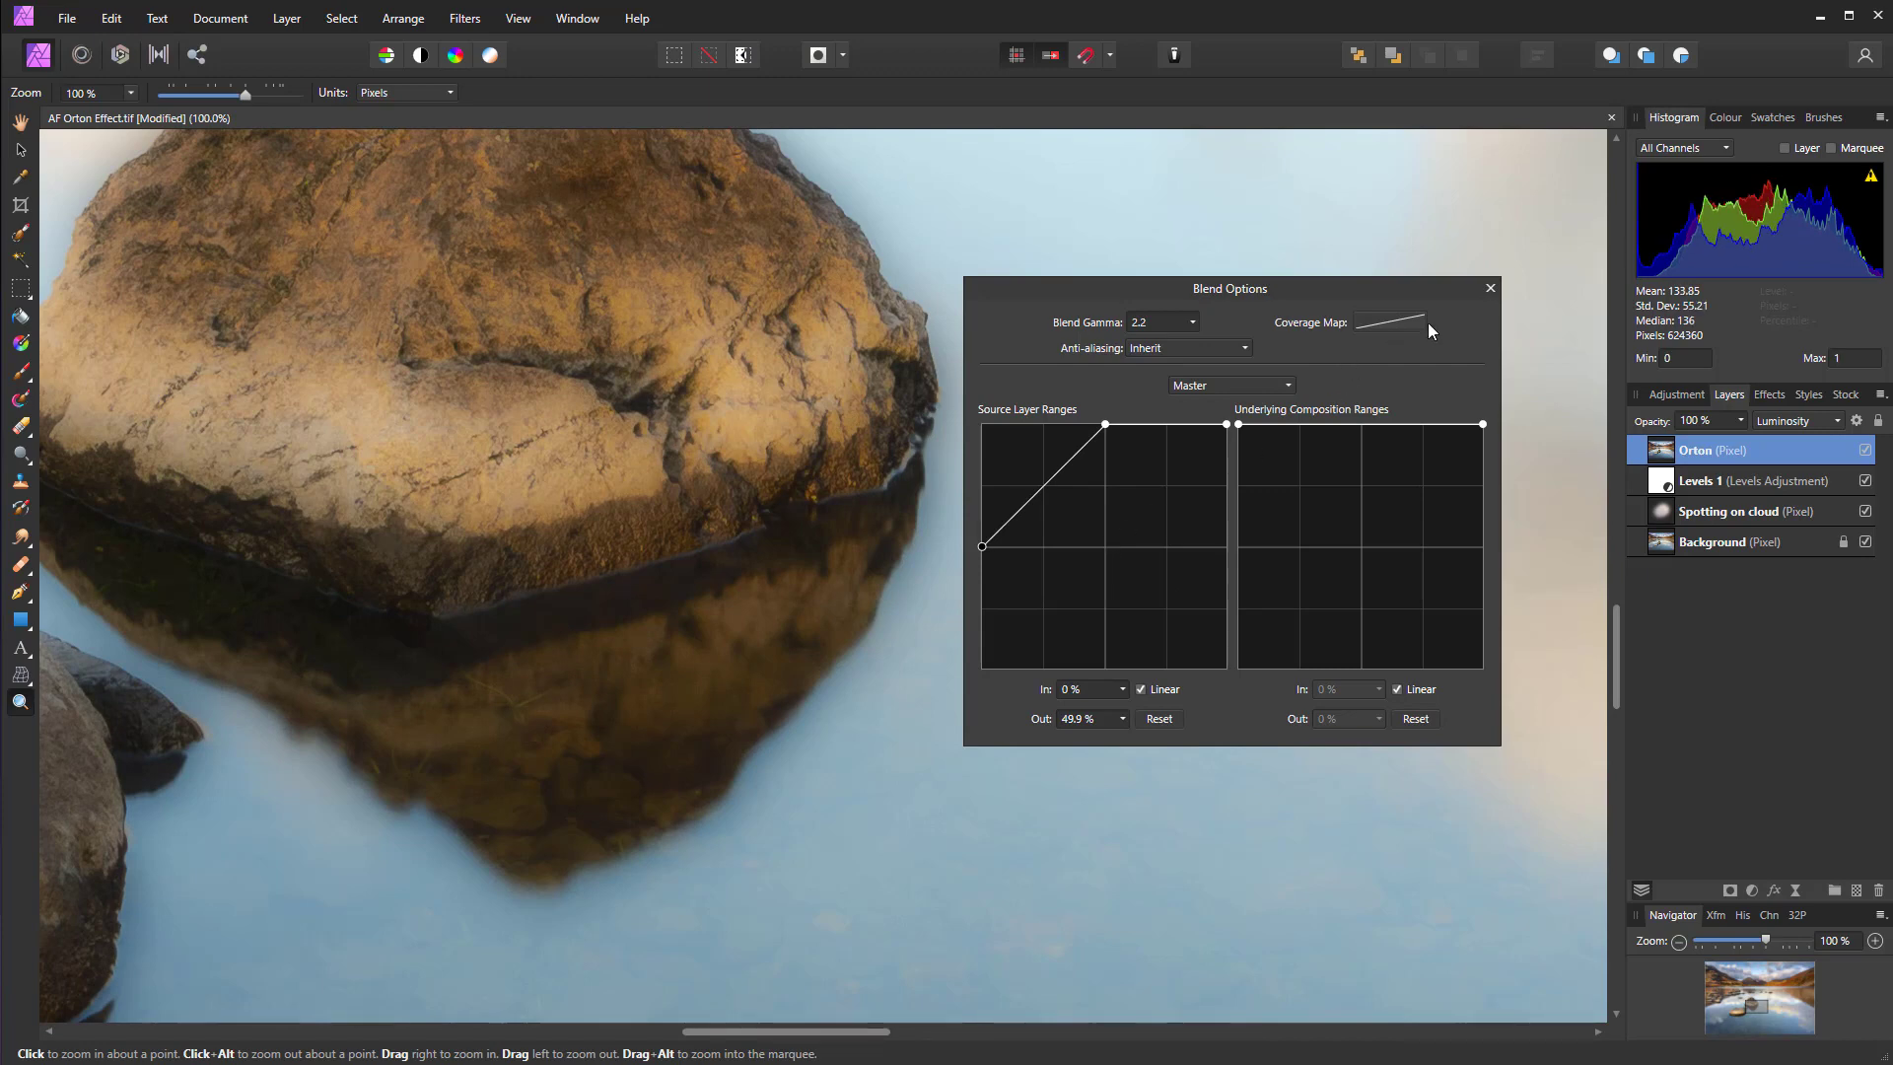
click(1490, 289)
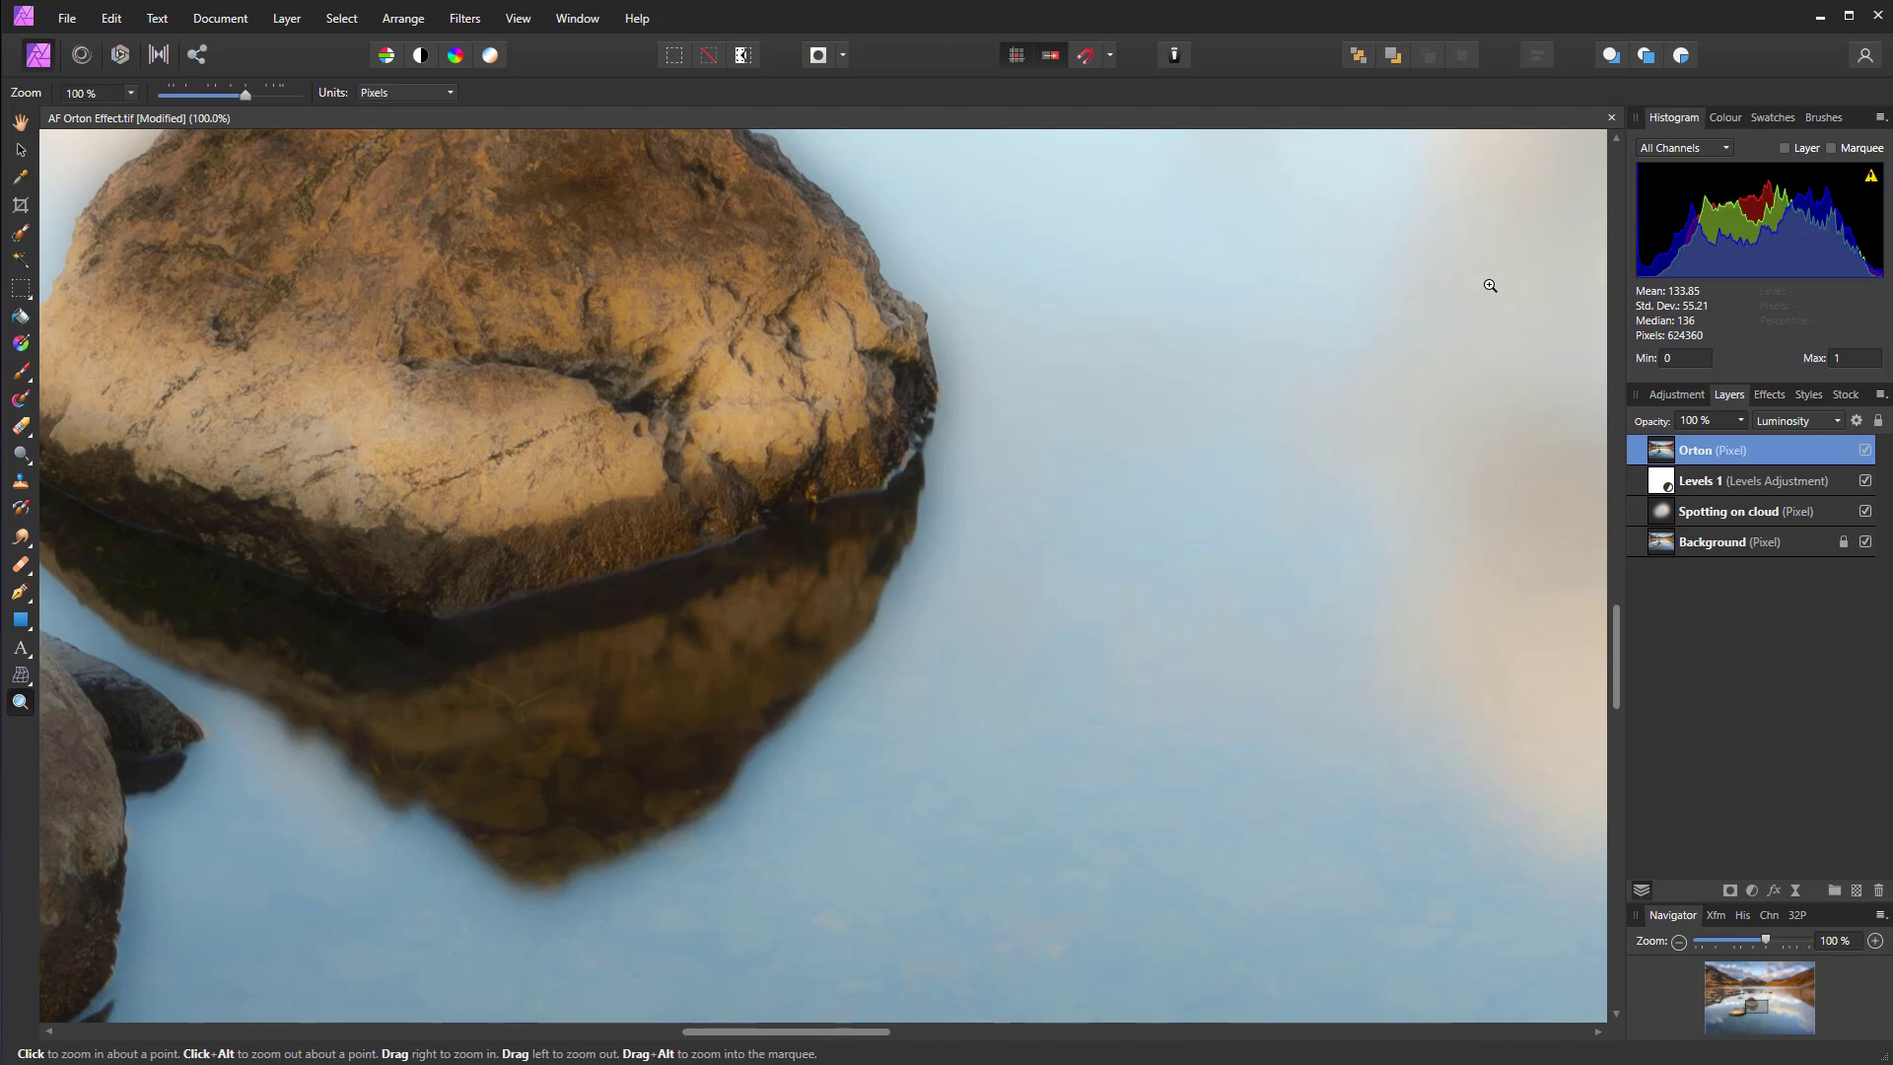
Step: Fit the photo to the window and reduce the Orton layer's opacity to 35%
key(ctrl+0)
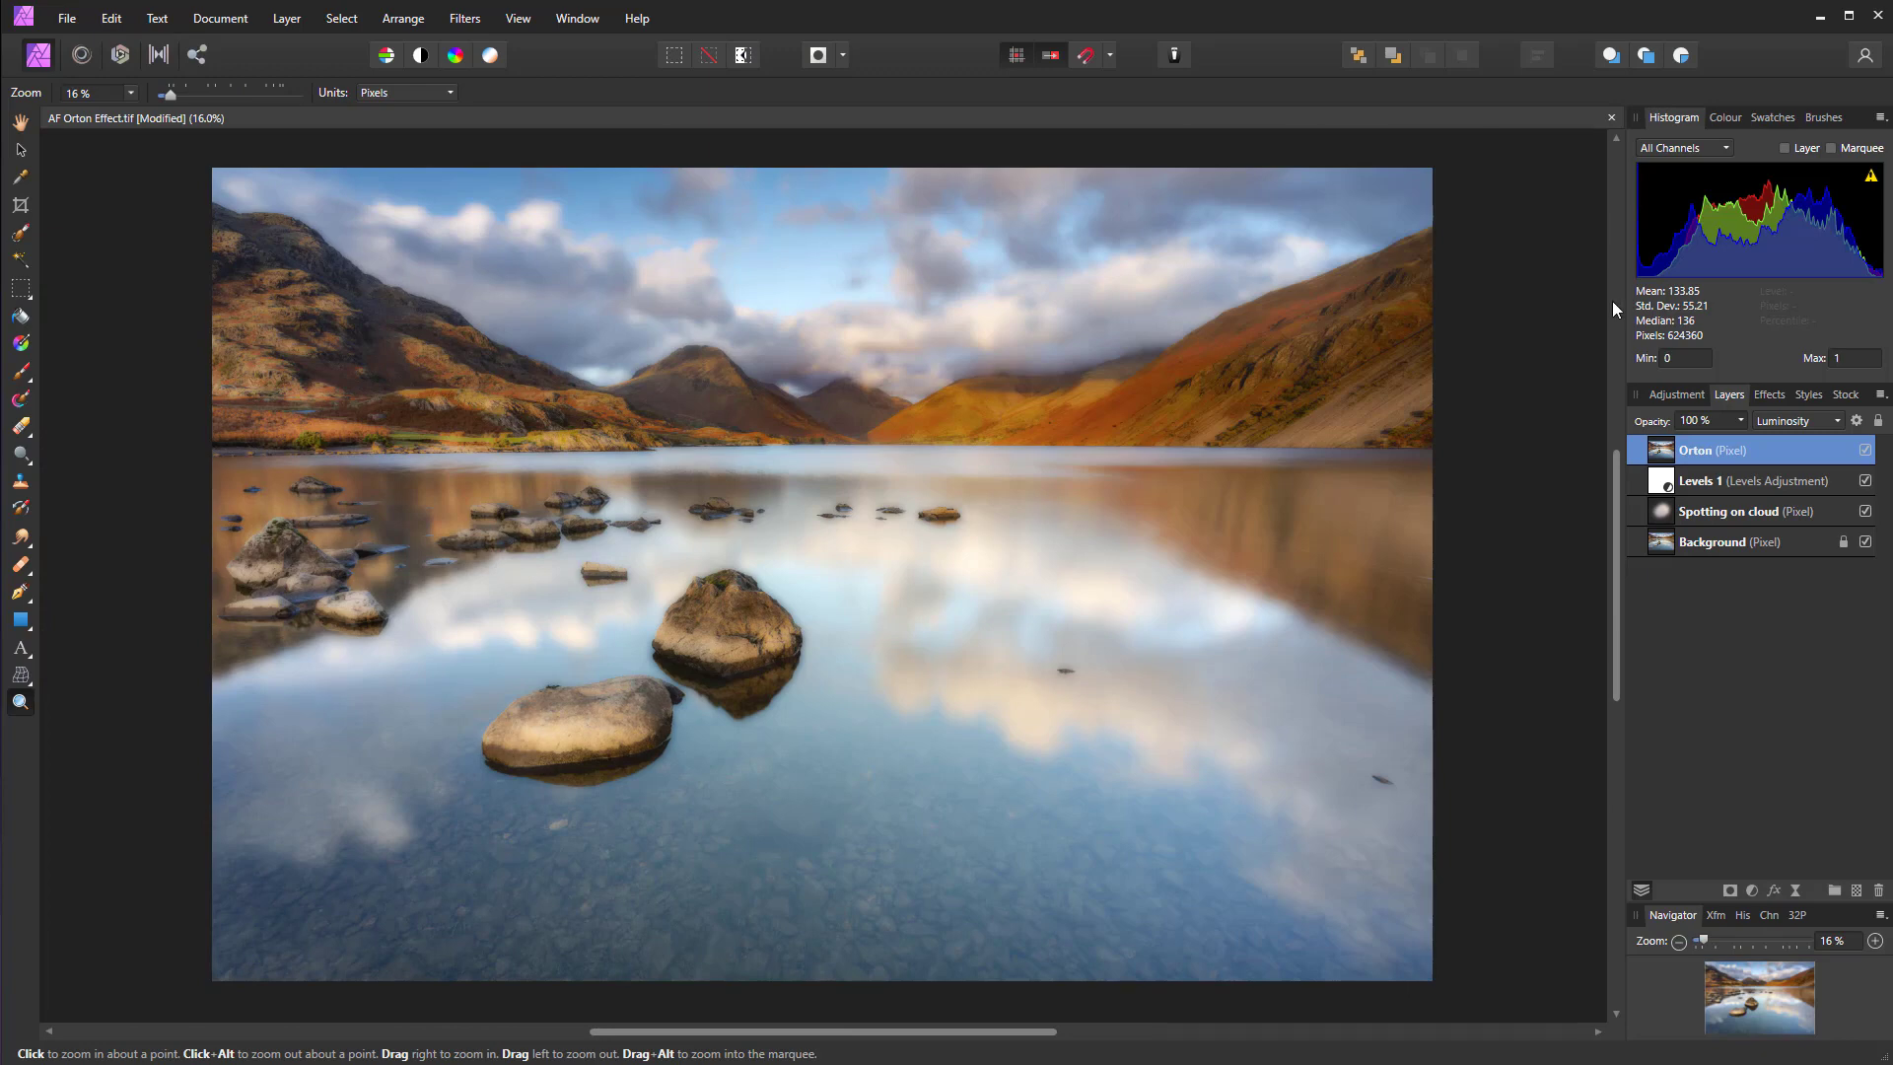
click(1743, 421)
drag(1728, 426, 1653, 443)
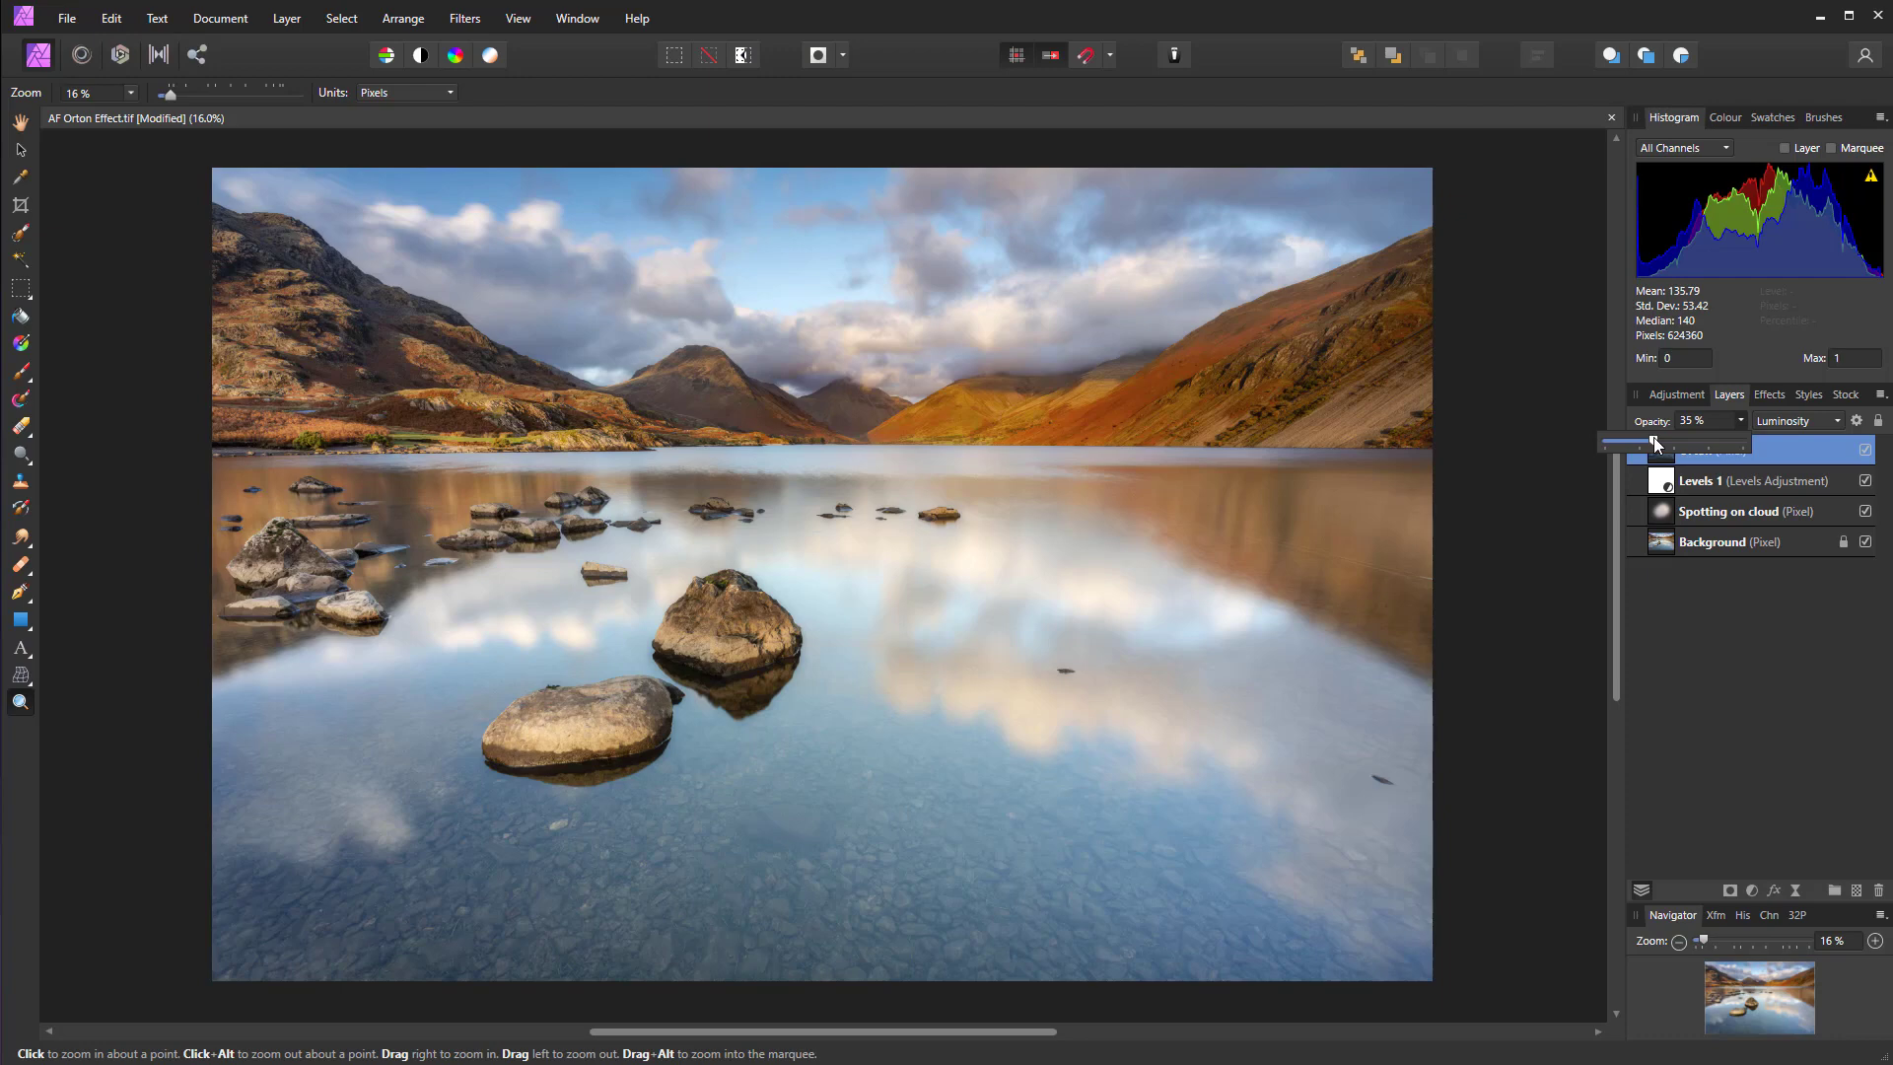
Step: Compare the image with the Orton layer hidden and shown, zoomed in on the rock and mountain
click(1865, 451)
click(1866, 452)
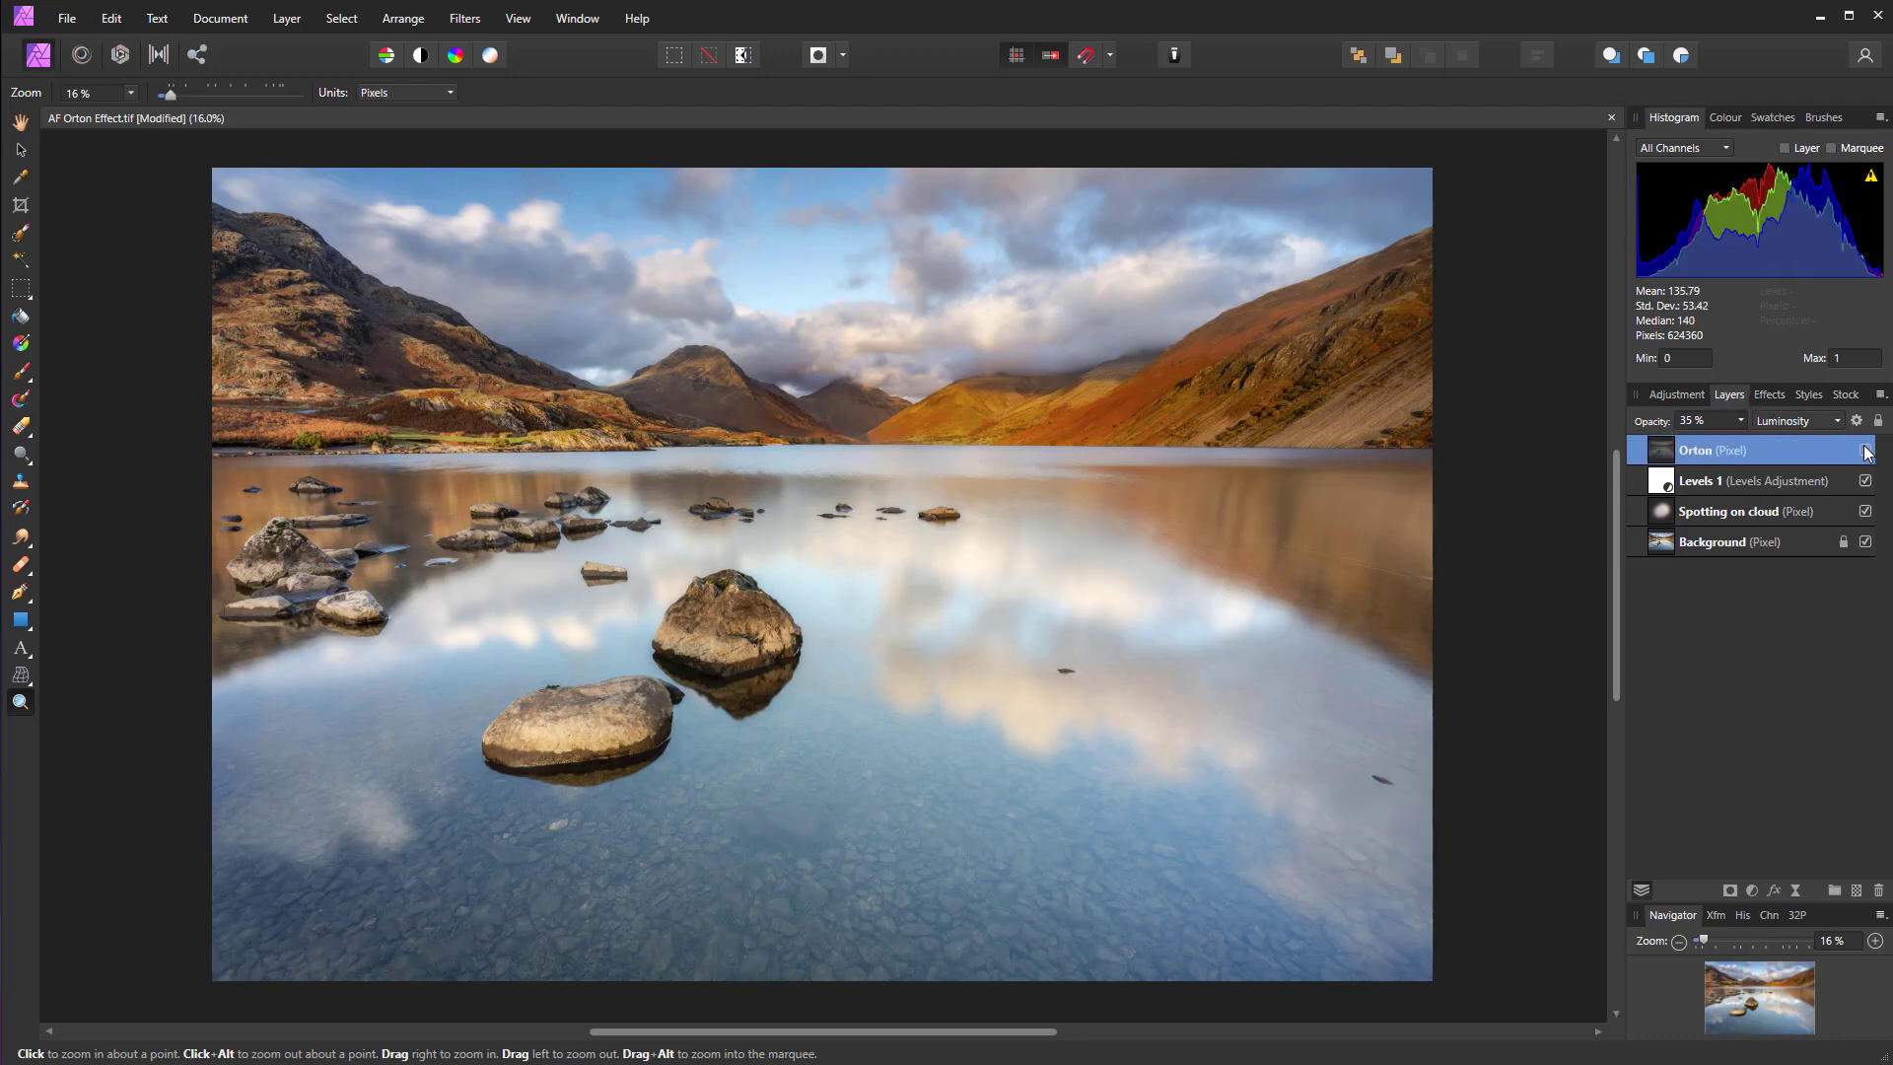
click(721, 629)
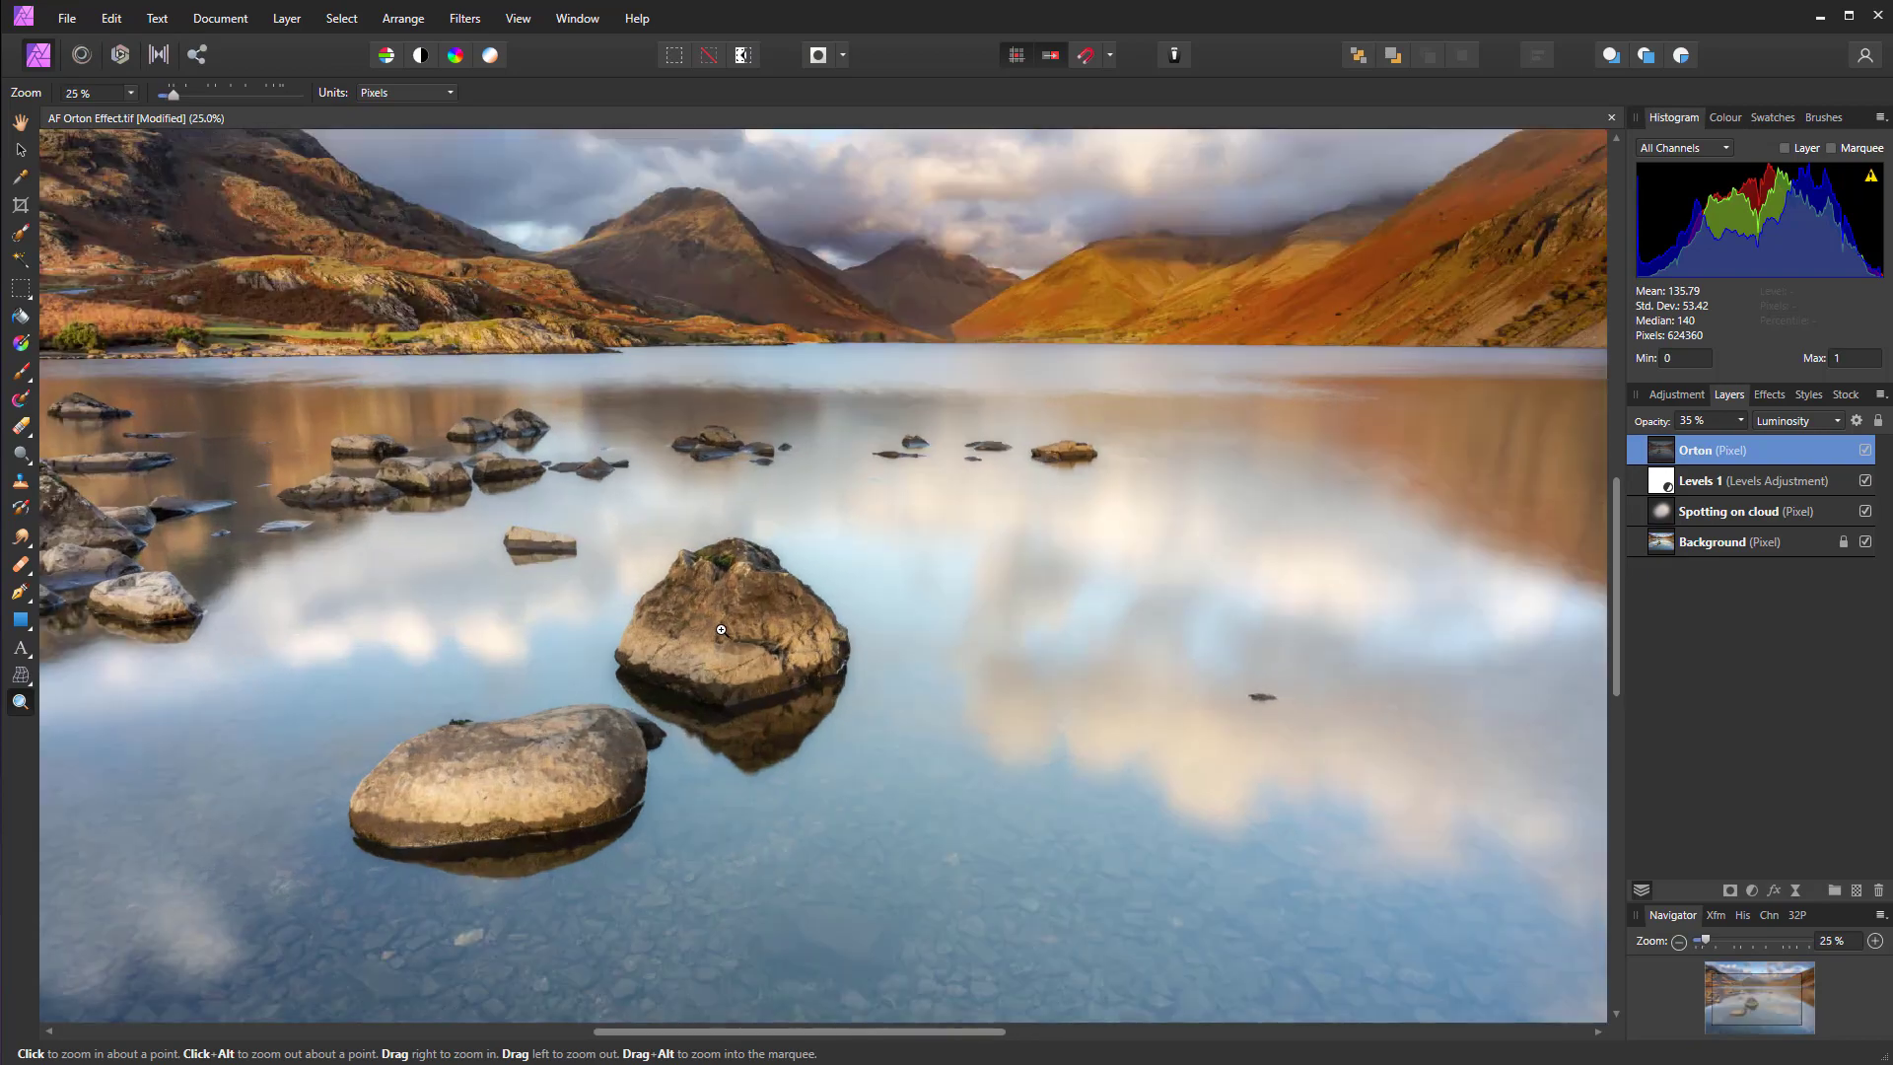
click(721, 629)
click(721, 629)
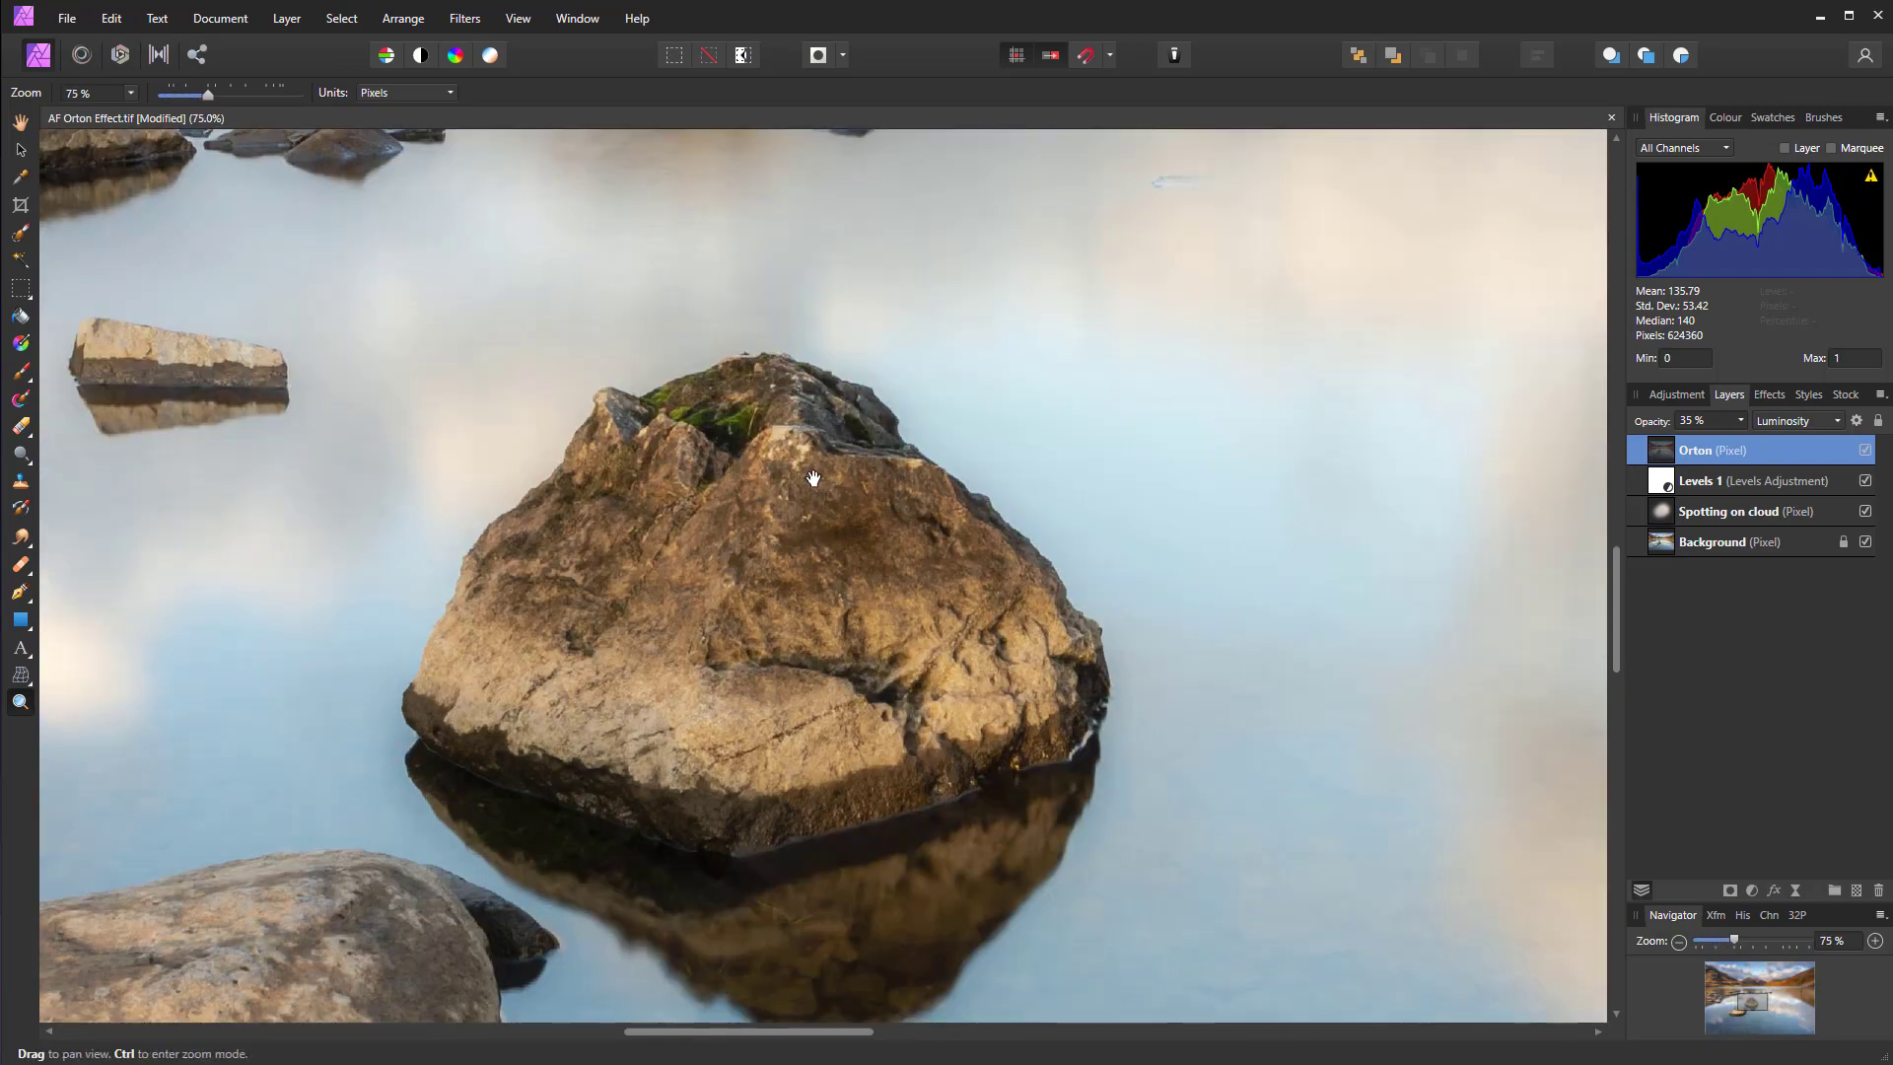
drag(801, 455, 843, 817)
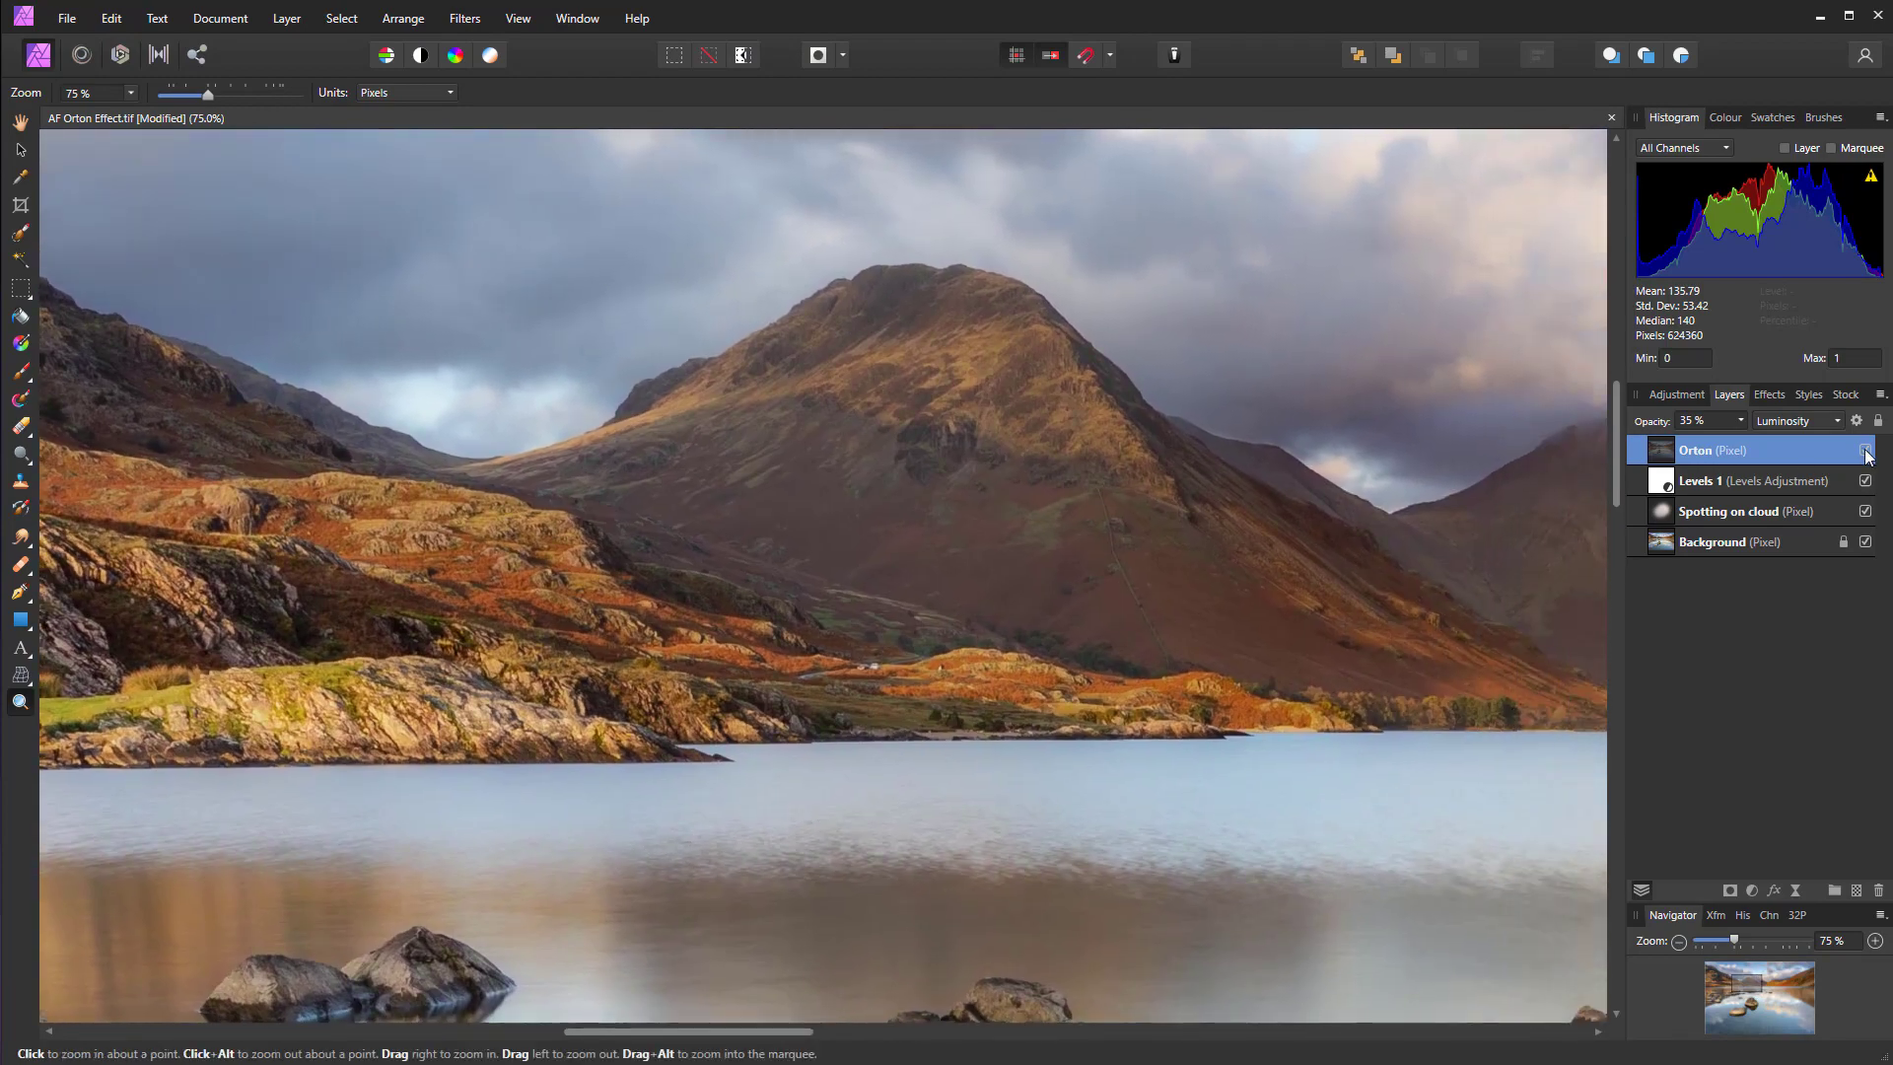
click(1865, 451)
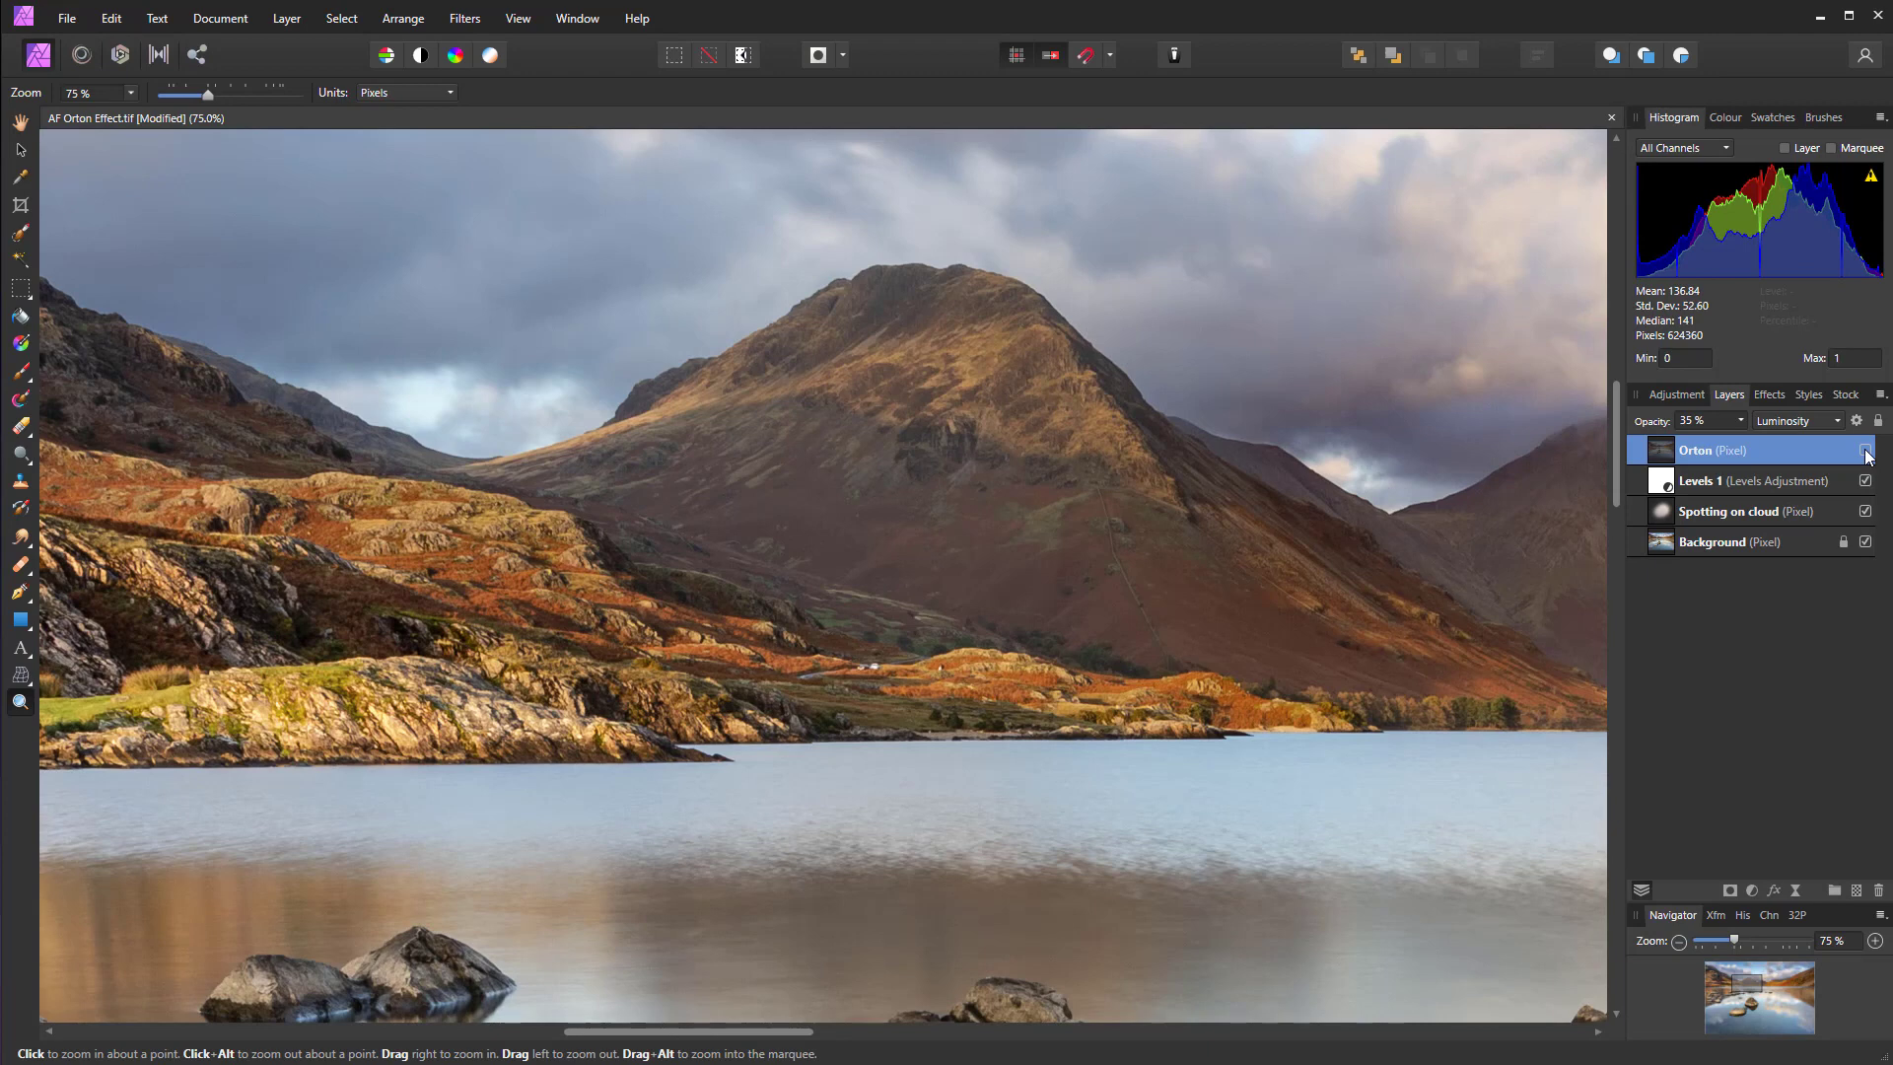
click(1866, 452)
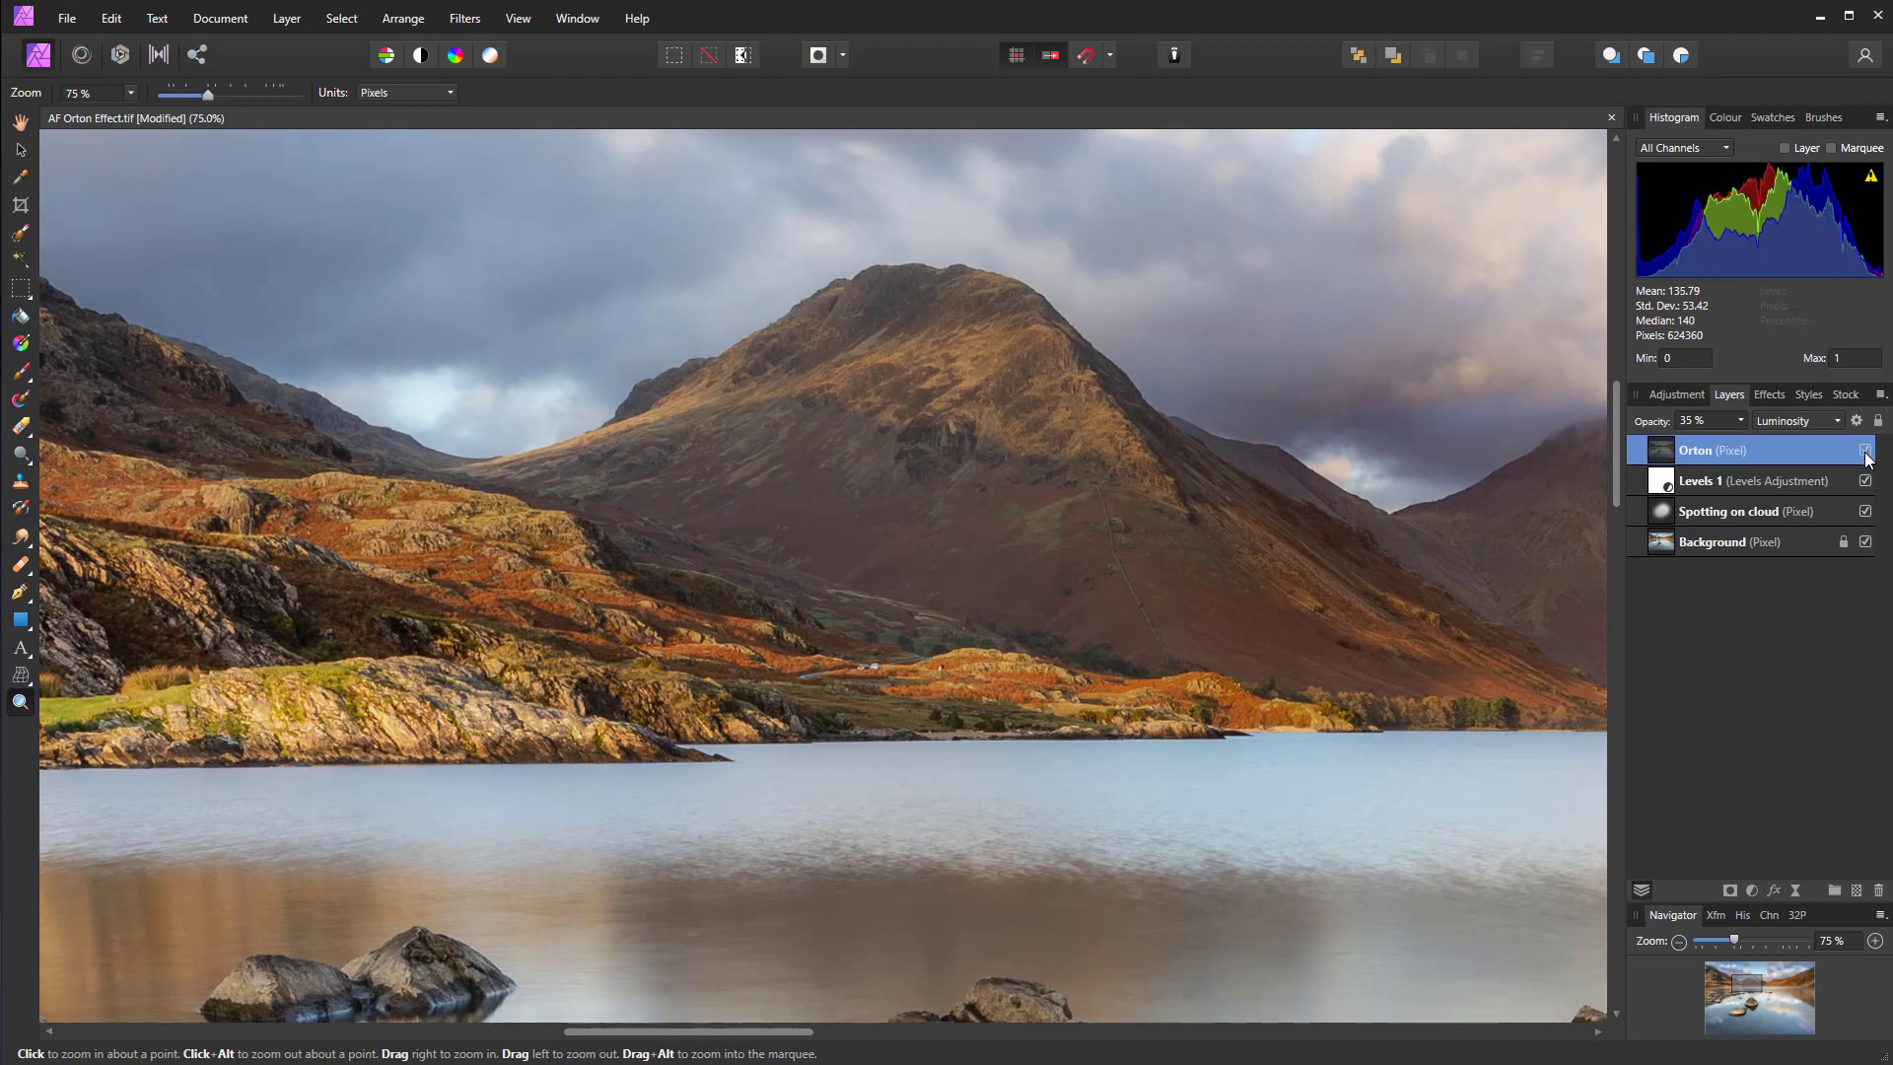